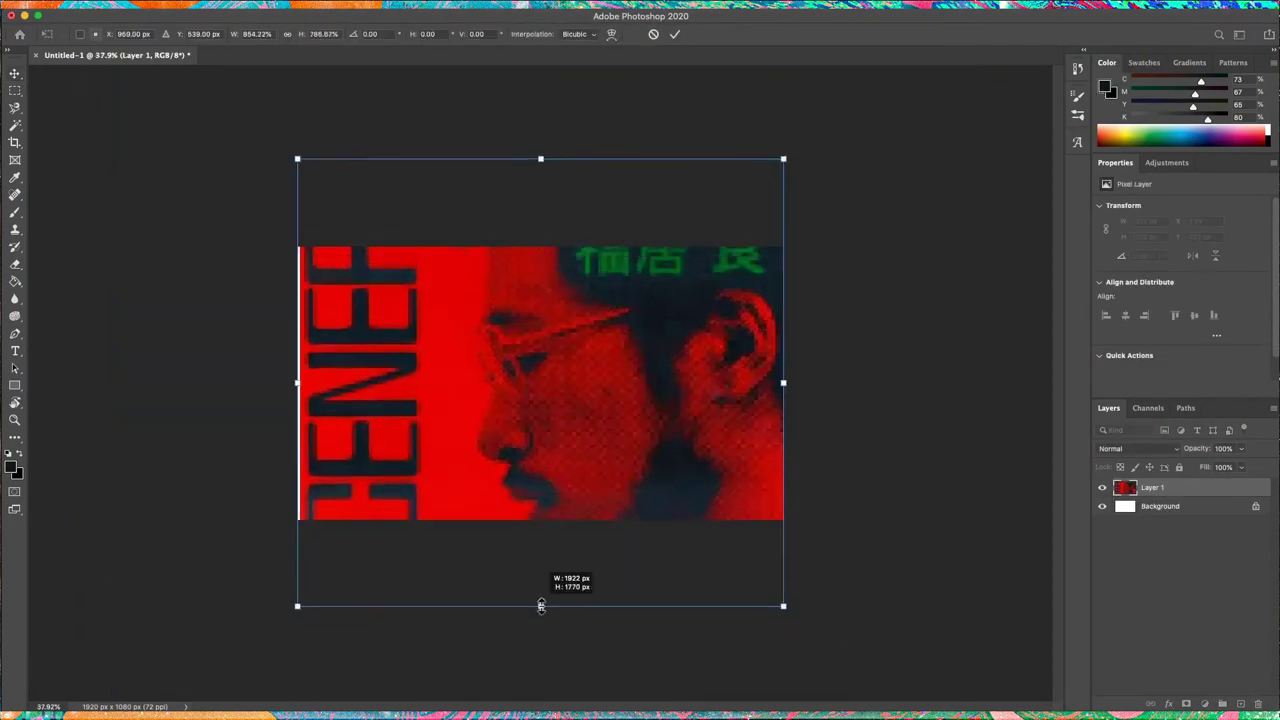
Scale the placed portrait up to fill the canvas and fit the canvas in view.
left_click_drag(543, 603, 518, 403)
key("Return")
key("ctrl+0")
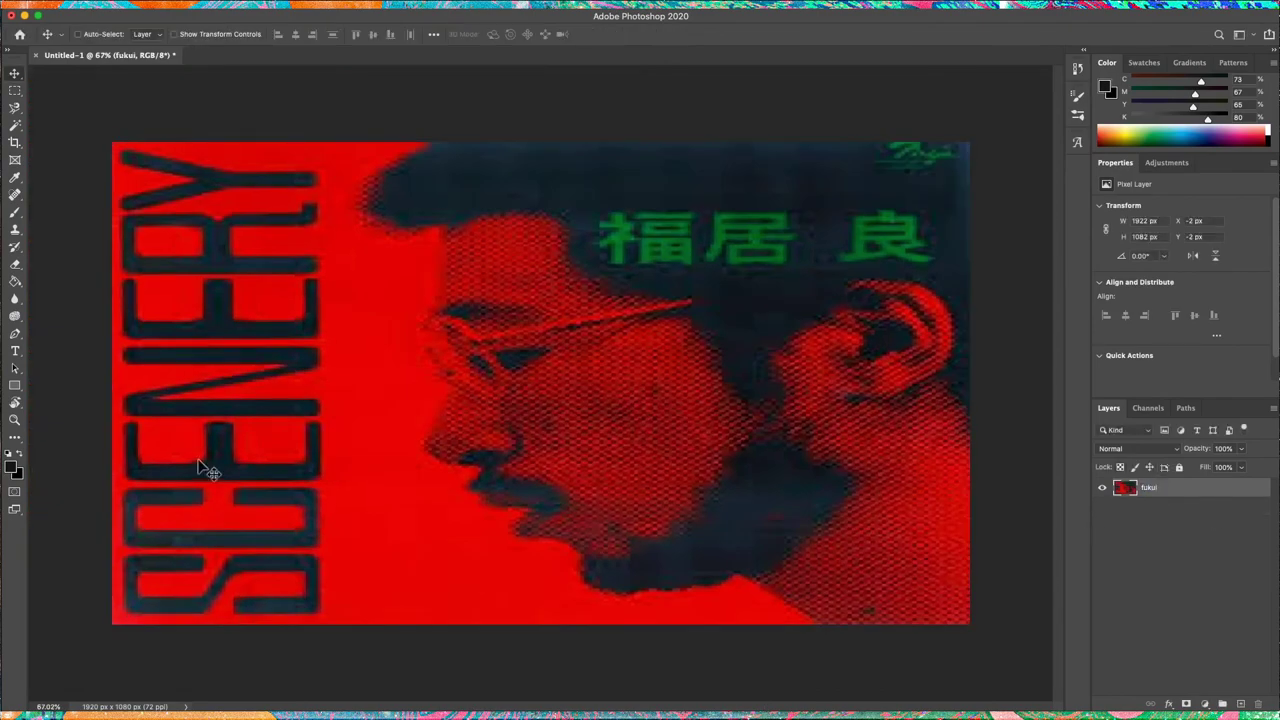
Recolour the portrait a saturated red with Hue/Saturation.
key("ctrl+u")
mouse_move(906, 333)
left_mouse_down()
mouse_move(943, 333)
mouse_move(901, 335)
left_mouse_up()
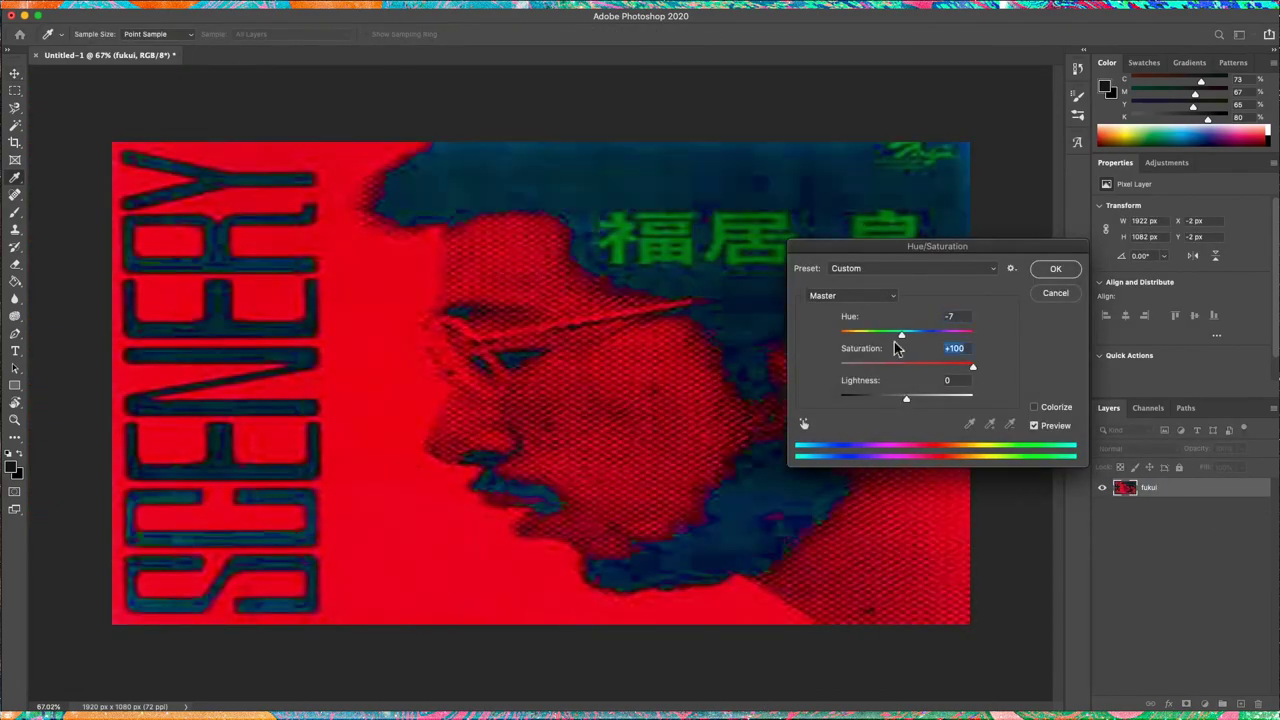
key("Return")
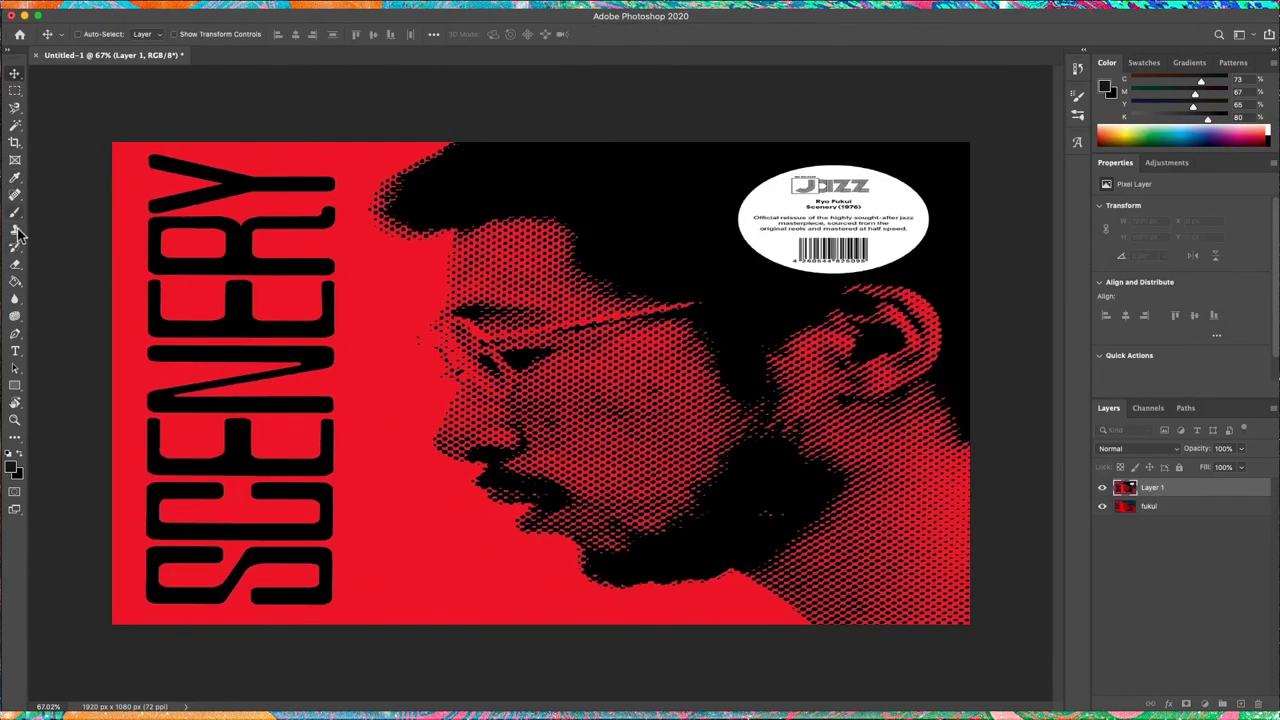
Sample white from the label as the paint colour and name the top layer 'fukui'.
key("i")
left_click(768, 198)
type("fukui")
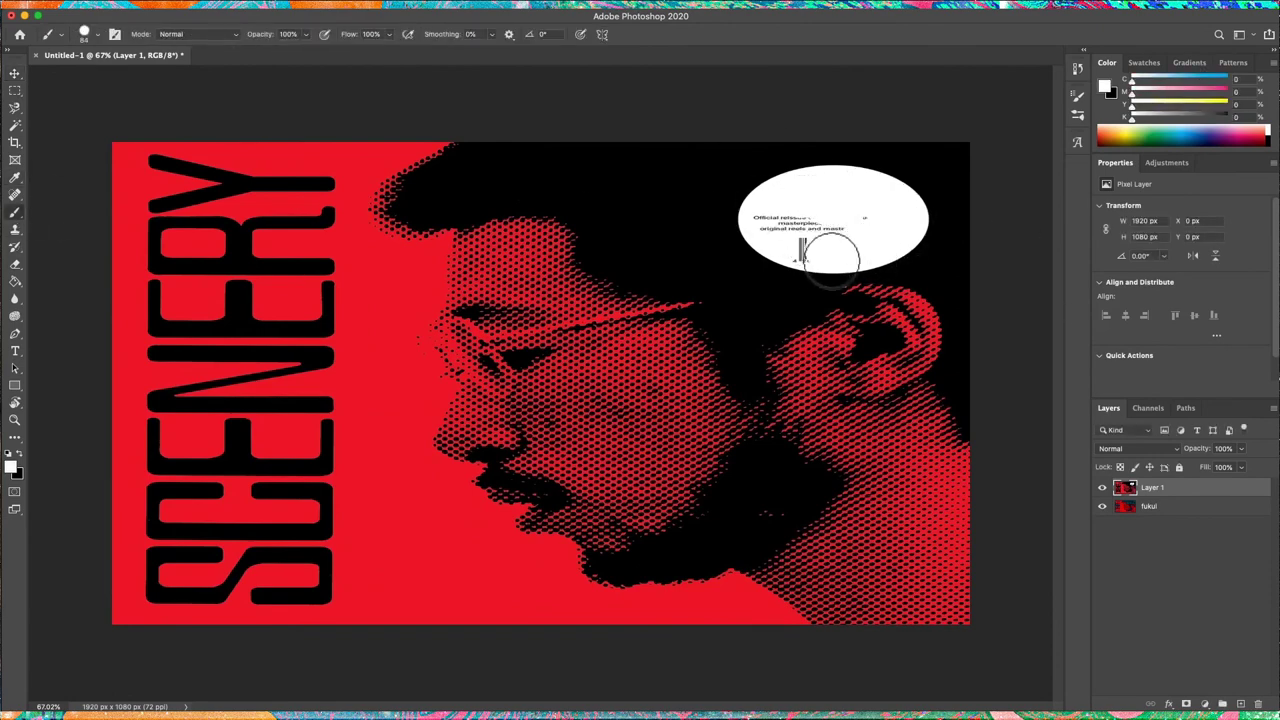
left_click(1178, 511)
left_click(300, 11)
Forward-warp the white oval, SCENERY lettering and ear stripes into large swirls.
left_click(340, 106)
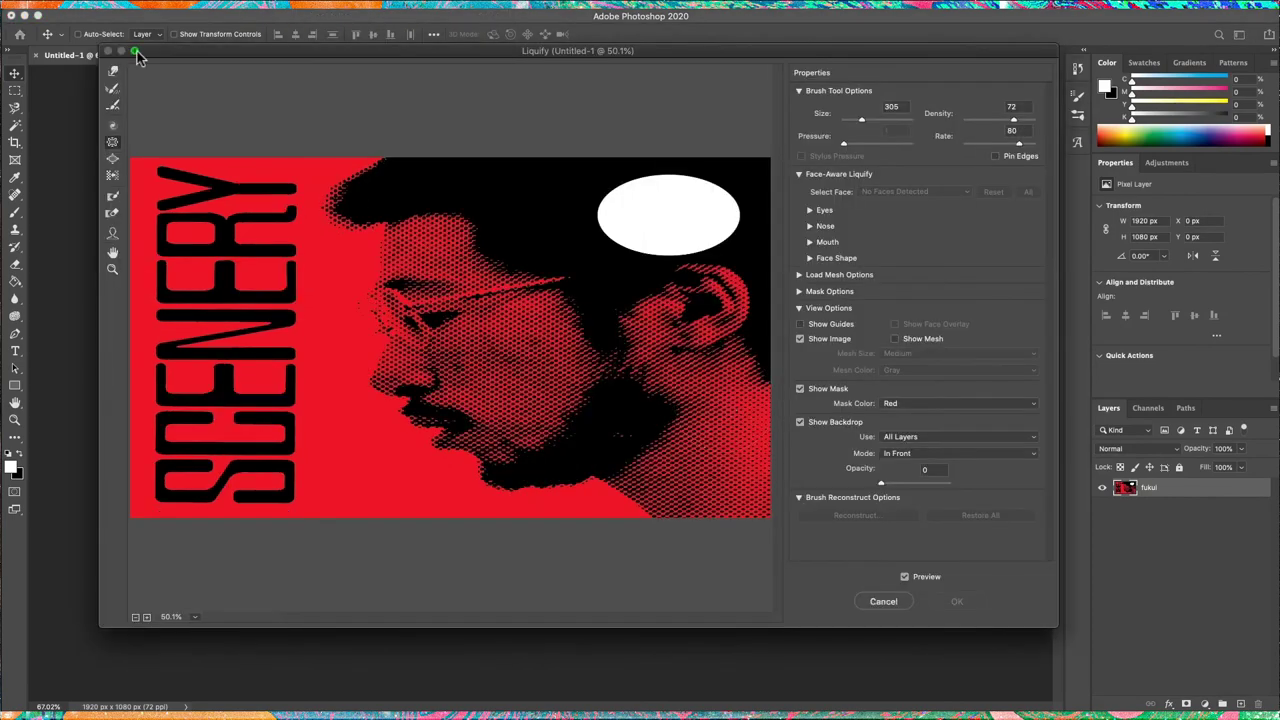
mouse_move(728, 244)
left_mouse_down()
mouse_move(920, 314)
mouse_move(686, 186)
mouse_move(699, 170)
left_mouse_up()
left_click_drag(1077, 88, 1090, 85)
mouse_move(300, 350)
left_mouse_down()
mouse_move(114, 400)
mouse_move(529, 286)
mouse_move(643, 686)
mouse_move(778, 405)
mouse_move(720, 330)
left_mouse_up()
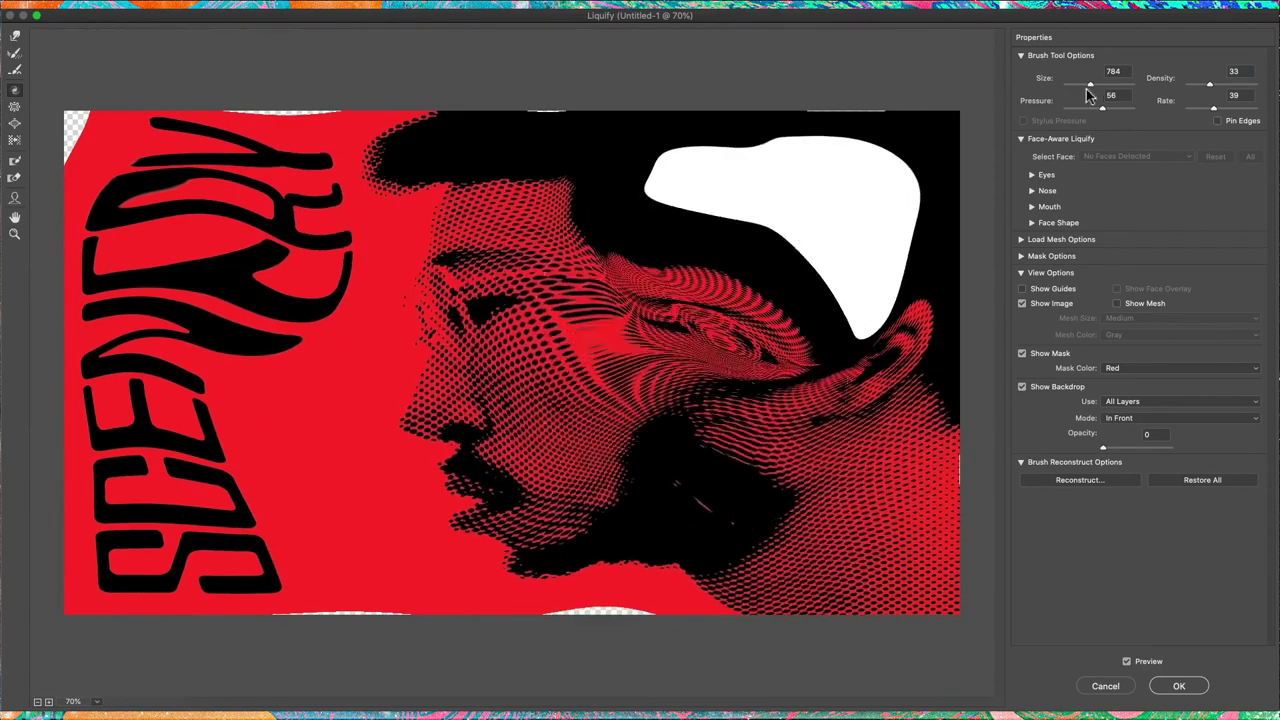
mouse_move(806, 220)
left_mouse_down()
mouse_move(900, 200)
mouse_move(870, 270)
mouse_move(886, 205)
left_mouse_up()
key("bracketleft")
key("bracketleft")
key("bracketleft")
mouse_move(883, 161)
left_mouse_down()
mouse_move(757, 143)
mouse_move(657, 543)
mouse_move(571, 229)
mouse_move(110, 80)
mouse_move(380, 380)
mouse_move(900, 300)
mouse_move(1000, 690)
mouse_move(150, 350)
mouse_move(400, 370)
mouse_move(385, 380)
mouse_move(534, 557)
mouse_move(540, 380)
left_mouse_up()
Freeze-mask the blob below the eye, a left-side strip, and the bottom edges.
left_click_drag(435, 465, 520, 520)
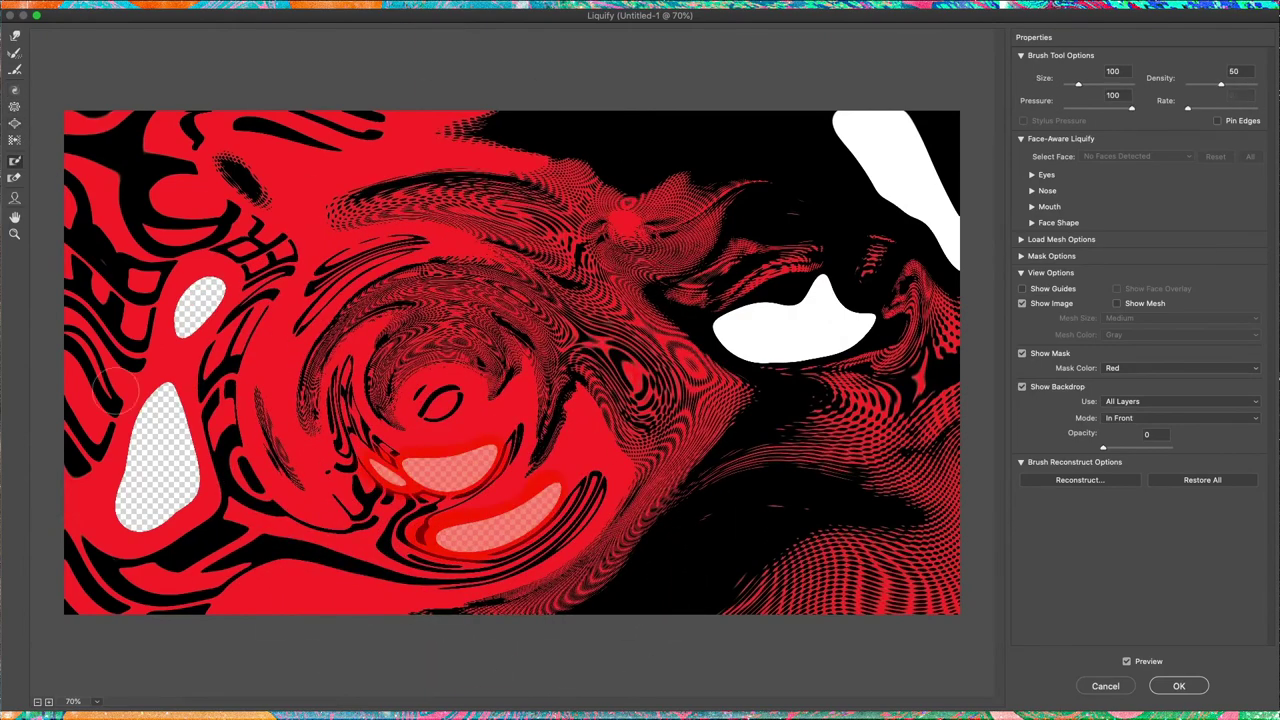
mouse_move(120, 390)
left_mouse_down()
mouse_move(160, 500)
mouse_move(200, 290)
mouse_move(140, 135)
left_mouse_up()
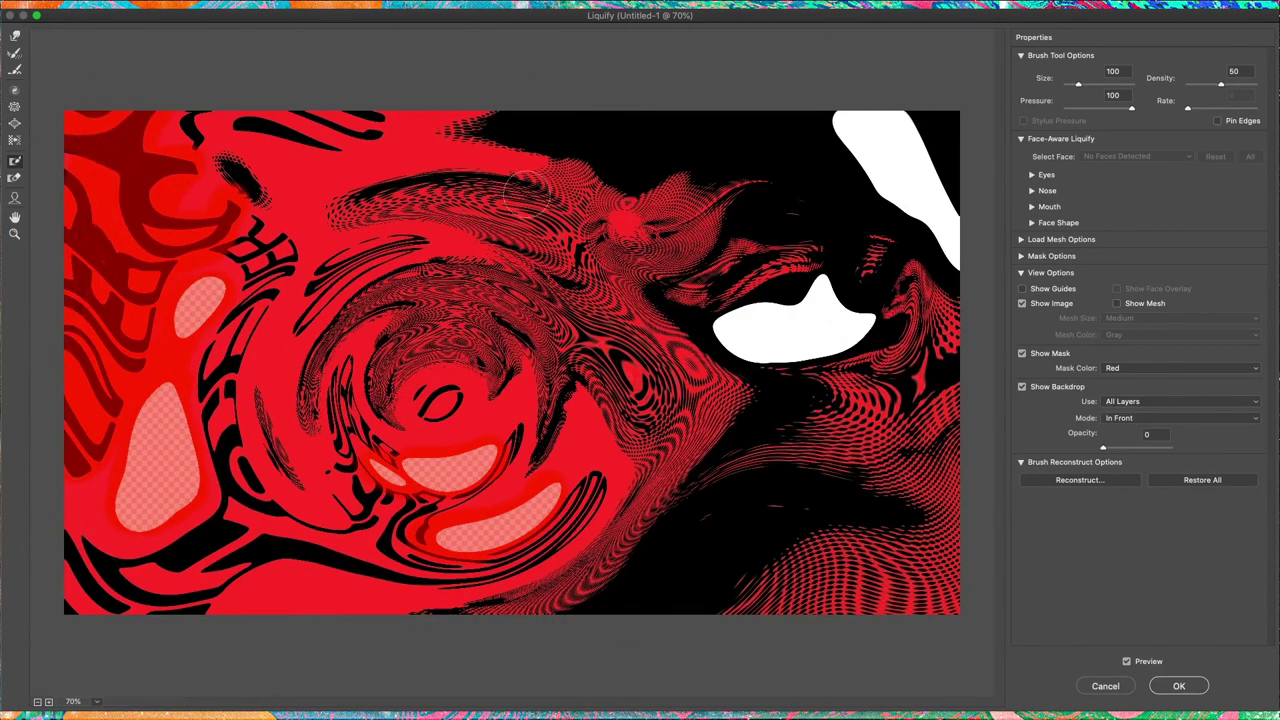
left_click_drag(769, 625, 800, 580)
left_click_drag(80, 560, 315, 522)
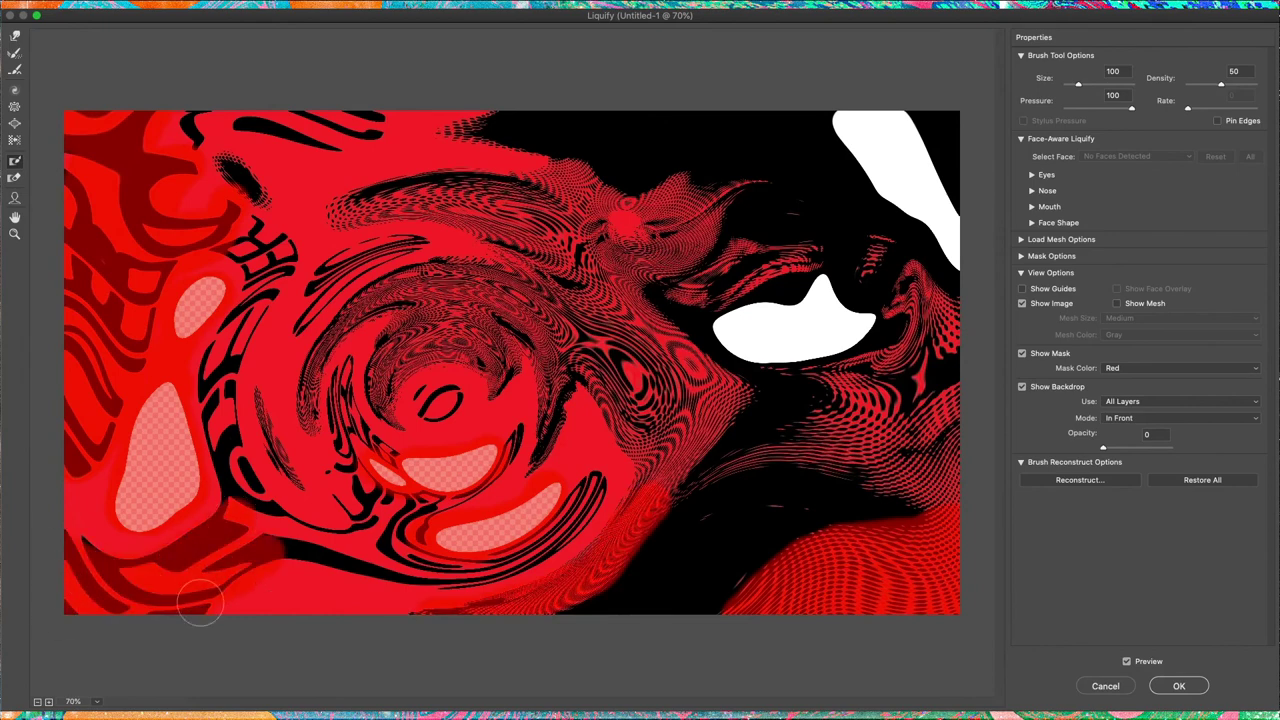
Twirl the centre into a large swirl with the warp rate raised to 100.
left_click(14, 106)
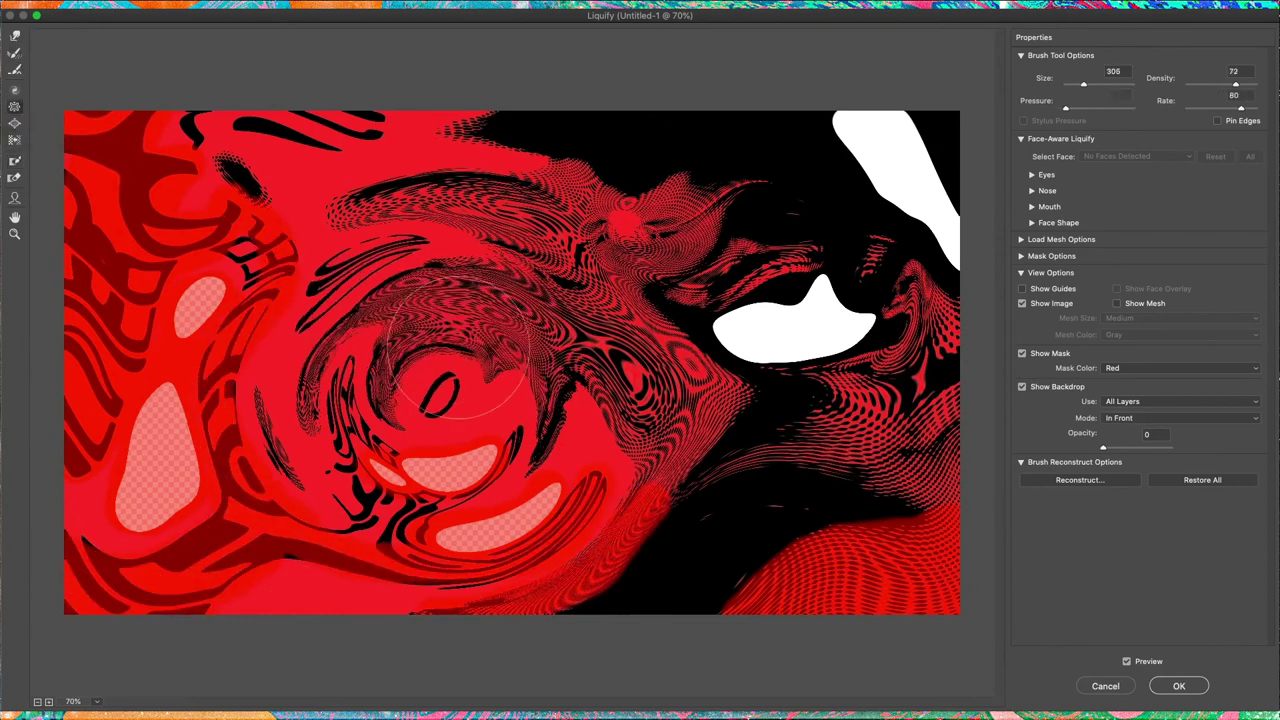
mouse_move(440, 340)
left_mouse_down()
mouse_move(600, 400)
mouse_move(800, 380)
mouse_move(940, 180)
left_mouse_up()
mouse_move(860, 460)
left_mouse_down()
mouse_move(828, 343)
mouse_move(634, 63)
mouse_move(440, 180)
mouse_move(450, 460)
mouse_move(460, 300)
left_mouse_up()
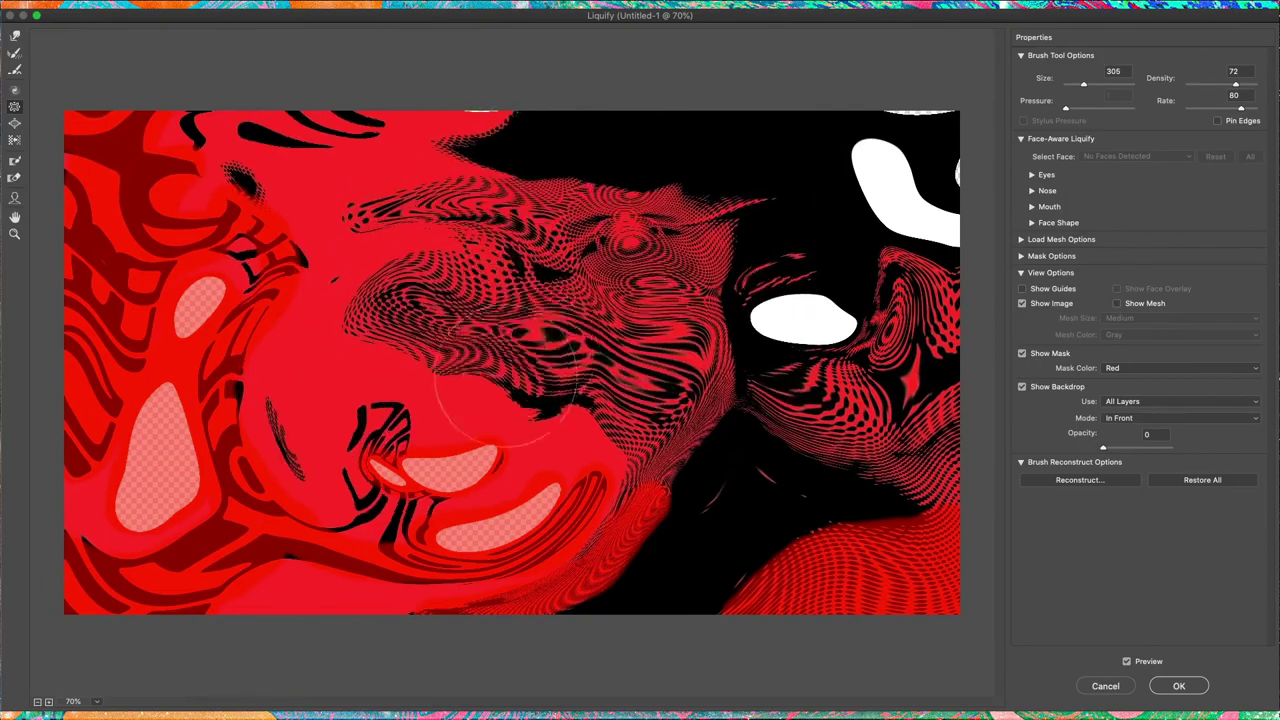
left_click_drag(1213, 107, 1255, 107)
left_click_drag(570, 330, 560, 350)
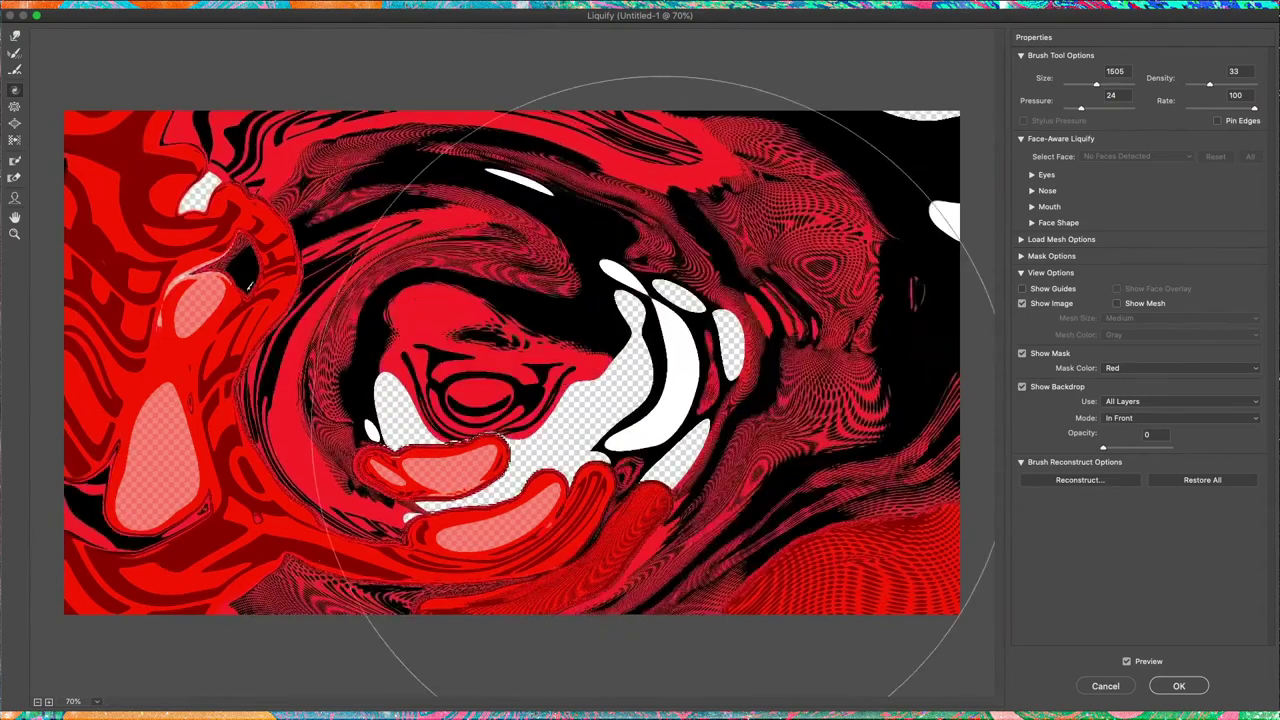
left_click_drag(700, 355, 880, 370)
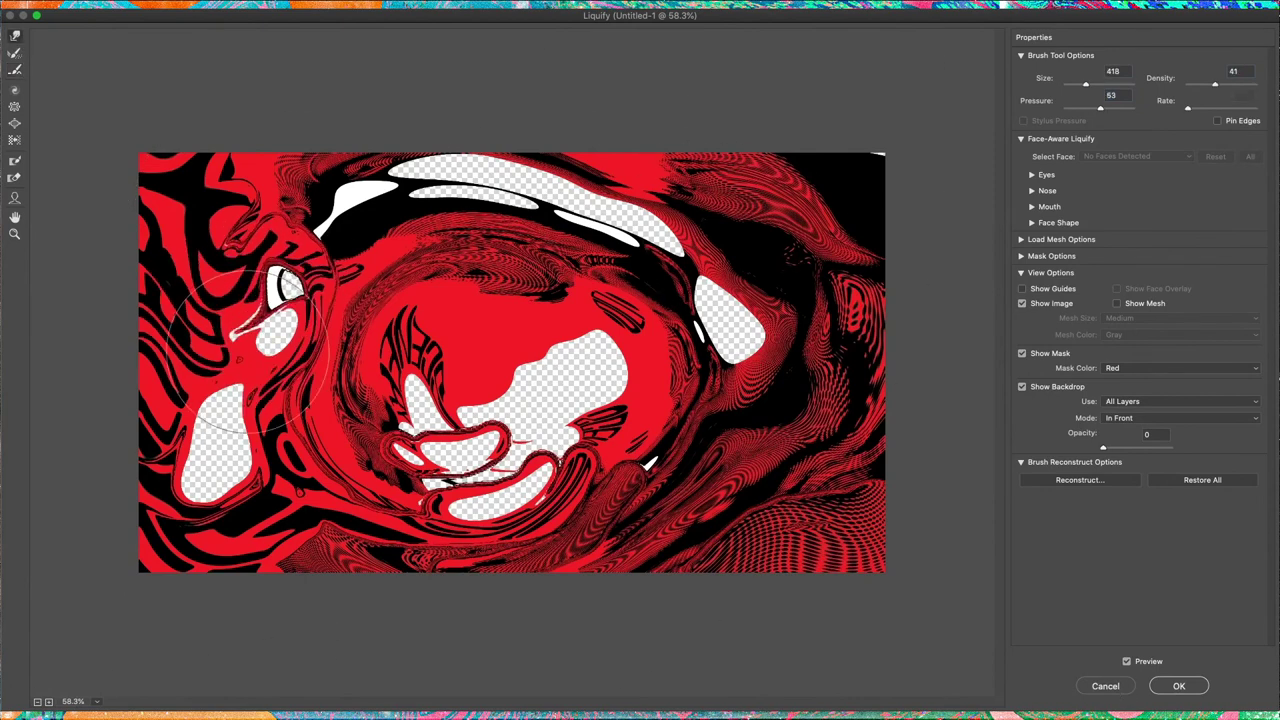
key("super+equal")
Pucker the left-of-centre area and central blob into knots, then apply the Liquify warp.
left_click(14, 107)
left_click_drag(229, 288, 170, 398)
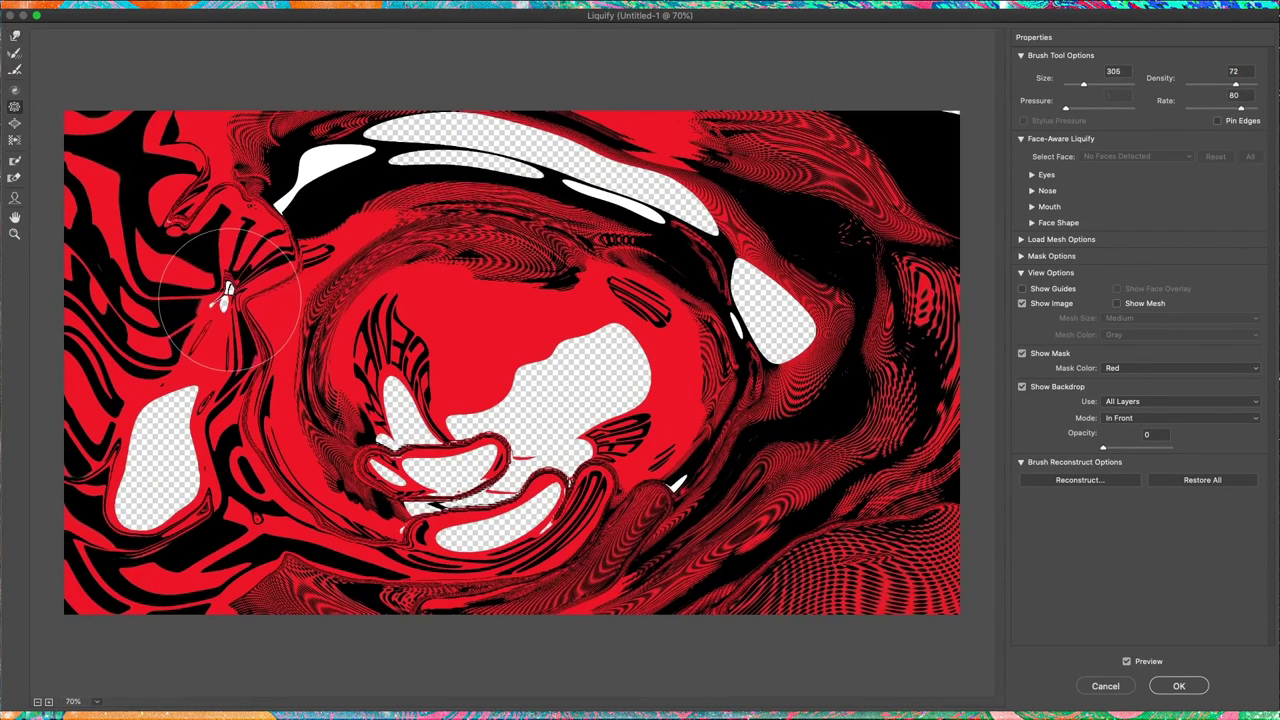
left_click_drag(491, 422, 530, 465)
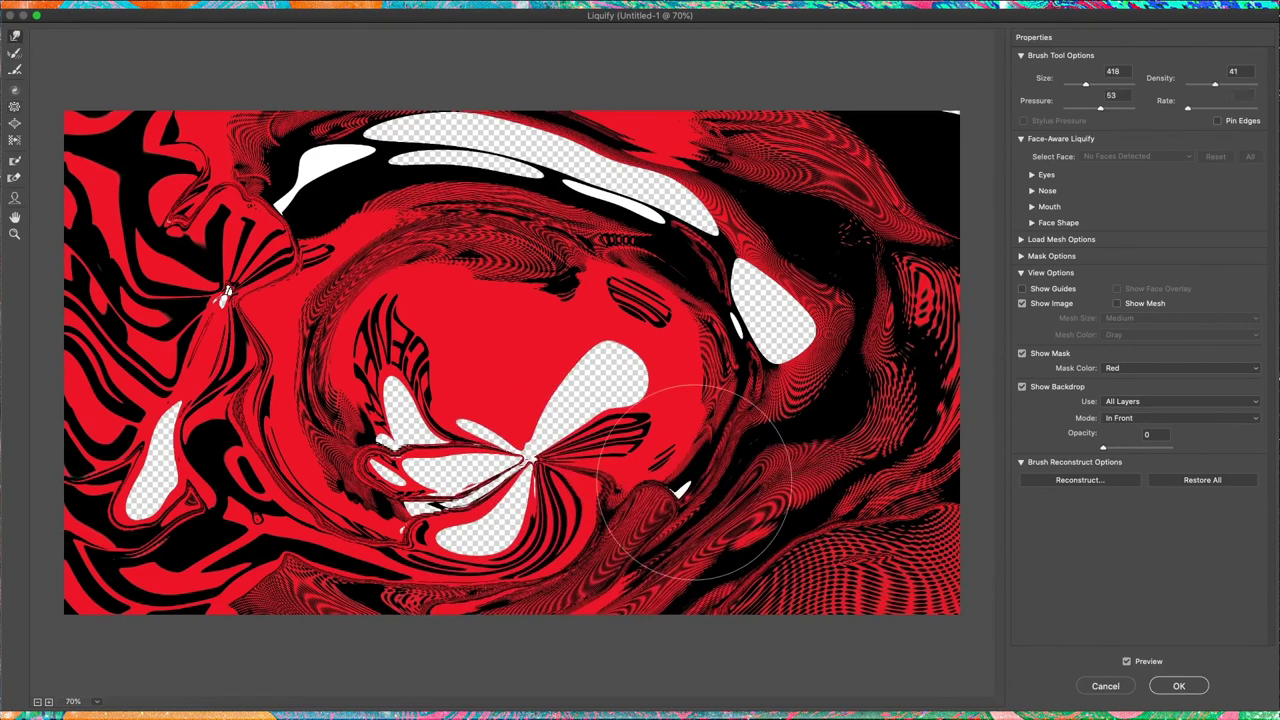
key("Return")
left_click(140, 4)
key("Escape")
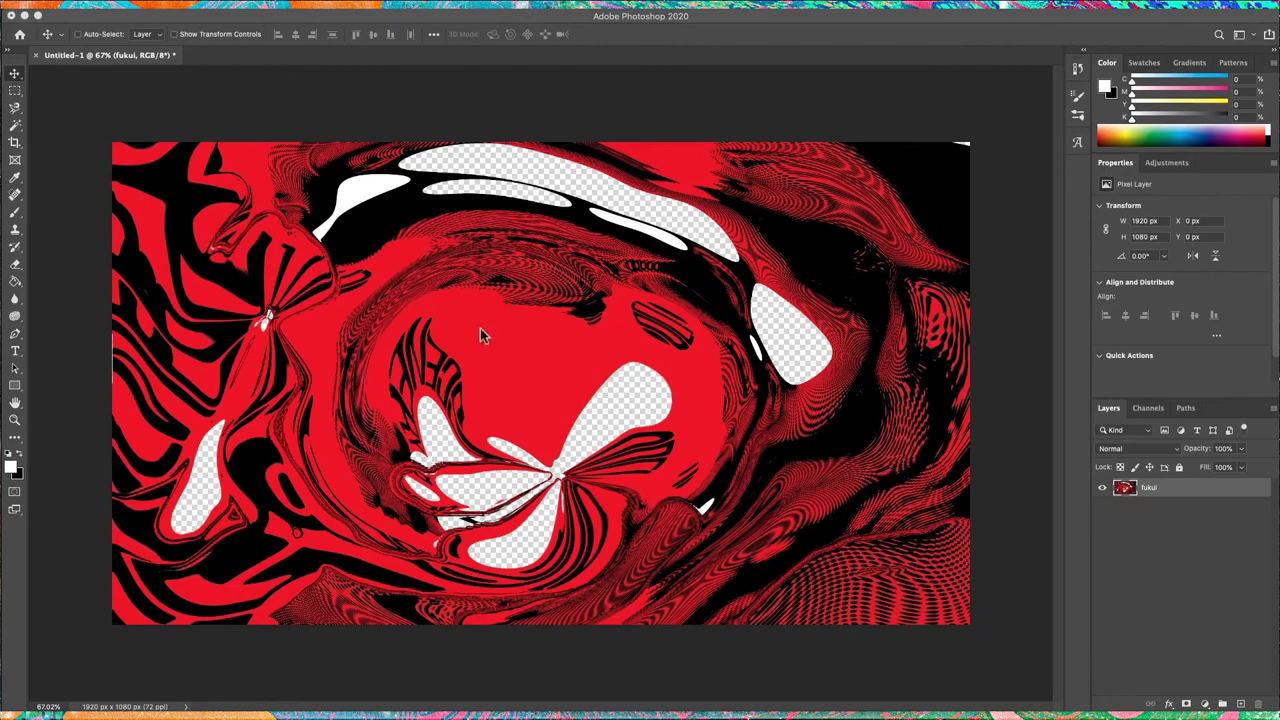
Paste the starfield, blend it with Lighter Color, and merge it into the fukui layer.
key("super+v")
key("Return")
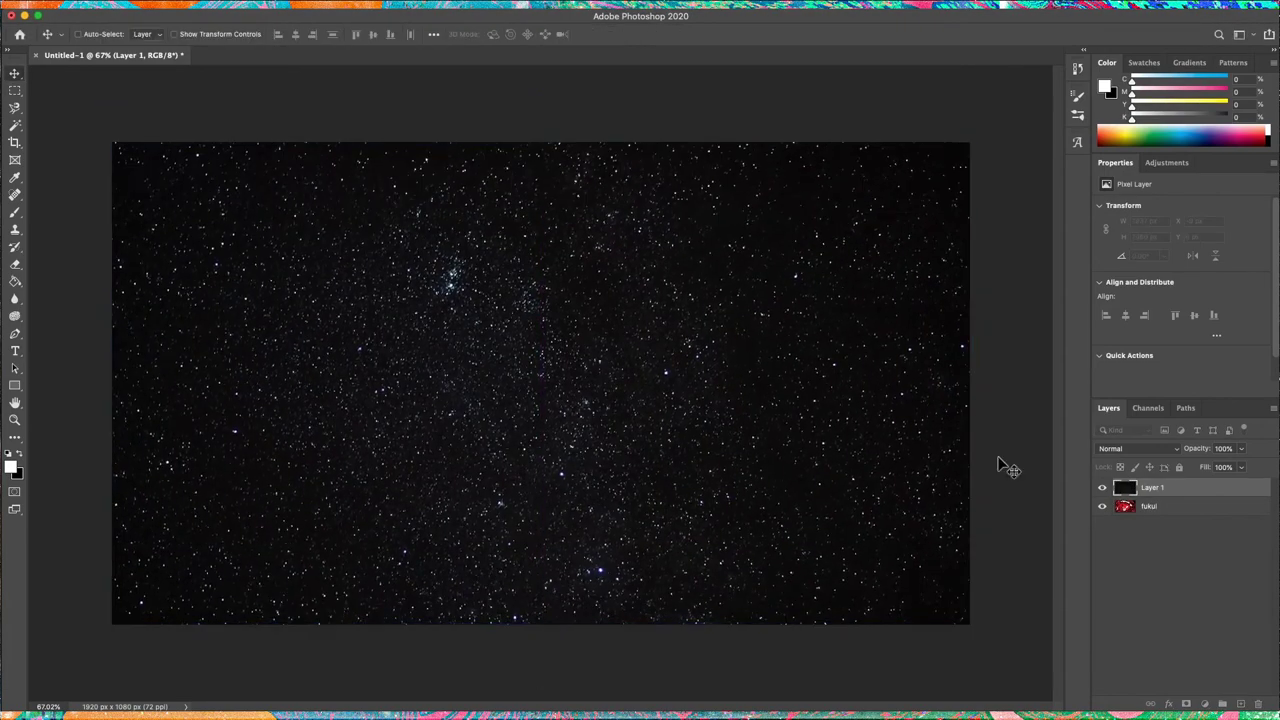
left_click(1137, 448)
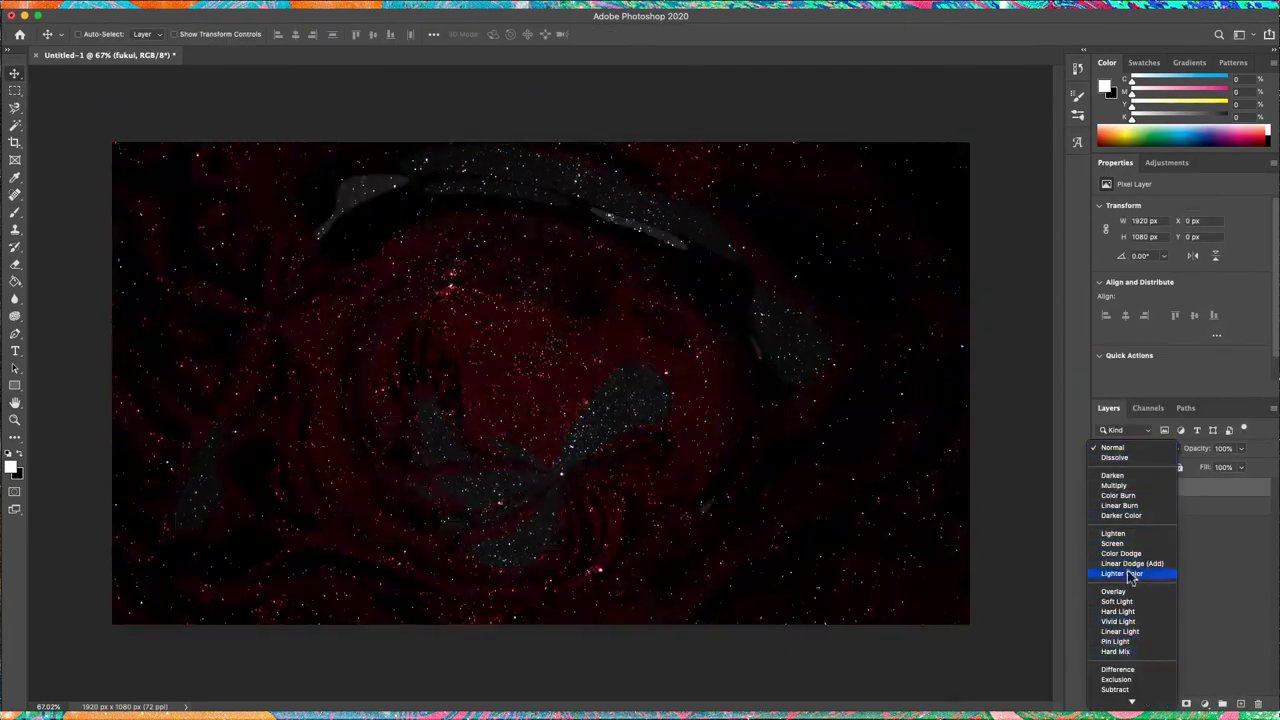
left_click(1122, 573)
right_click(1150, 487)
left_click(1040, 612)
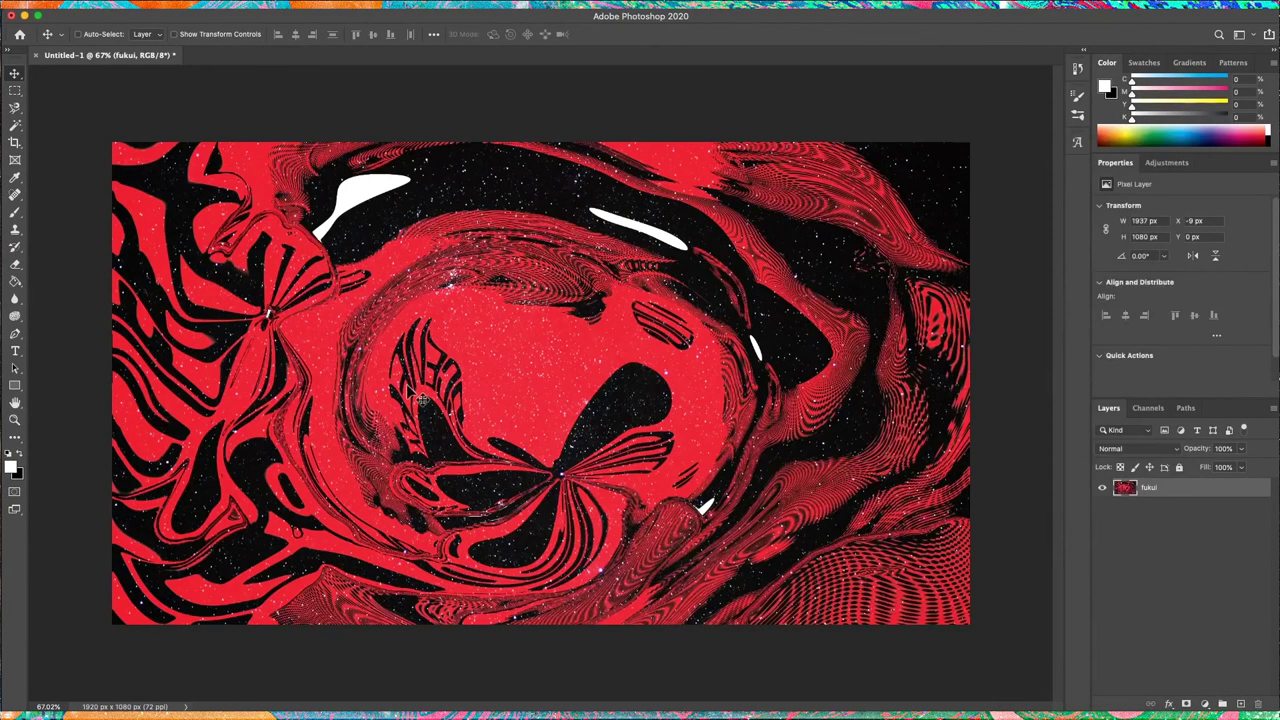
Liquify the right side and centre into a larger spiral and apply it.
left_click(400, 108)
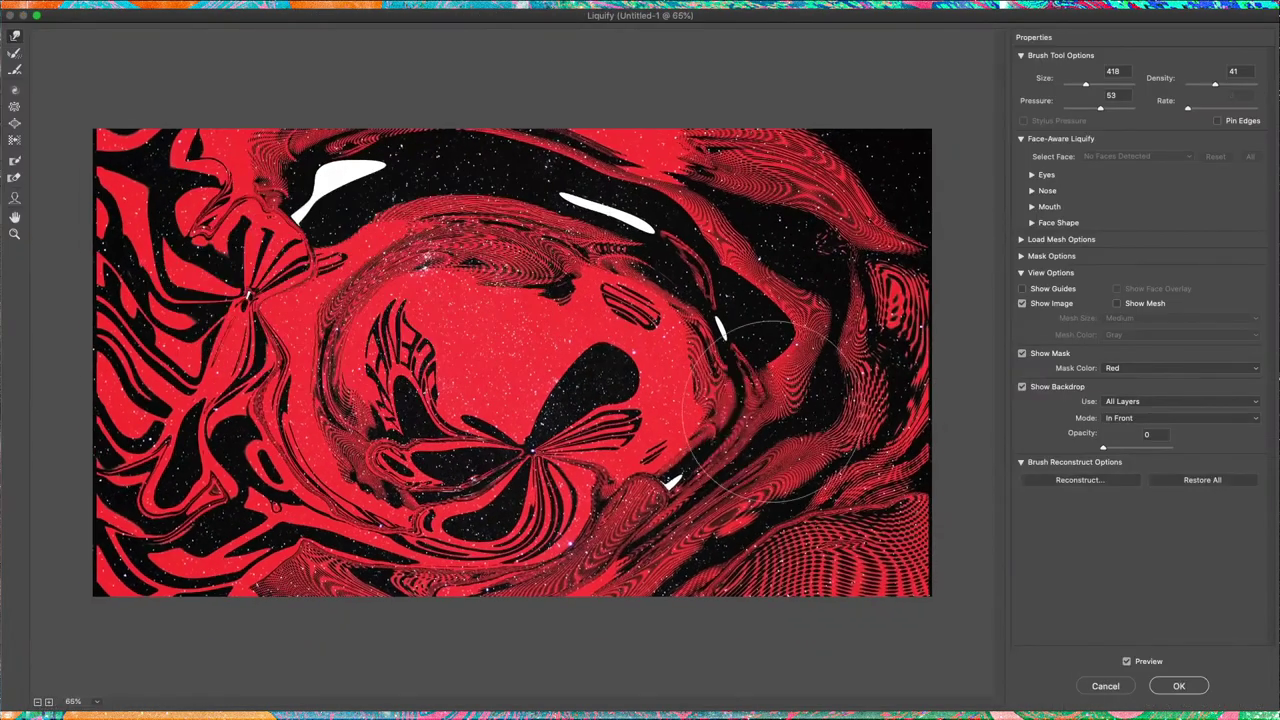
mouse_move(769, 411)
left_mouse_down()
mouse_move(800, 320)
mouse_move(1000, 300)
left_mouse_up()
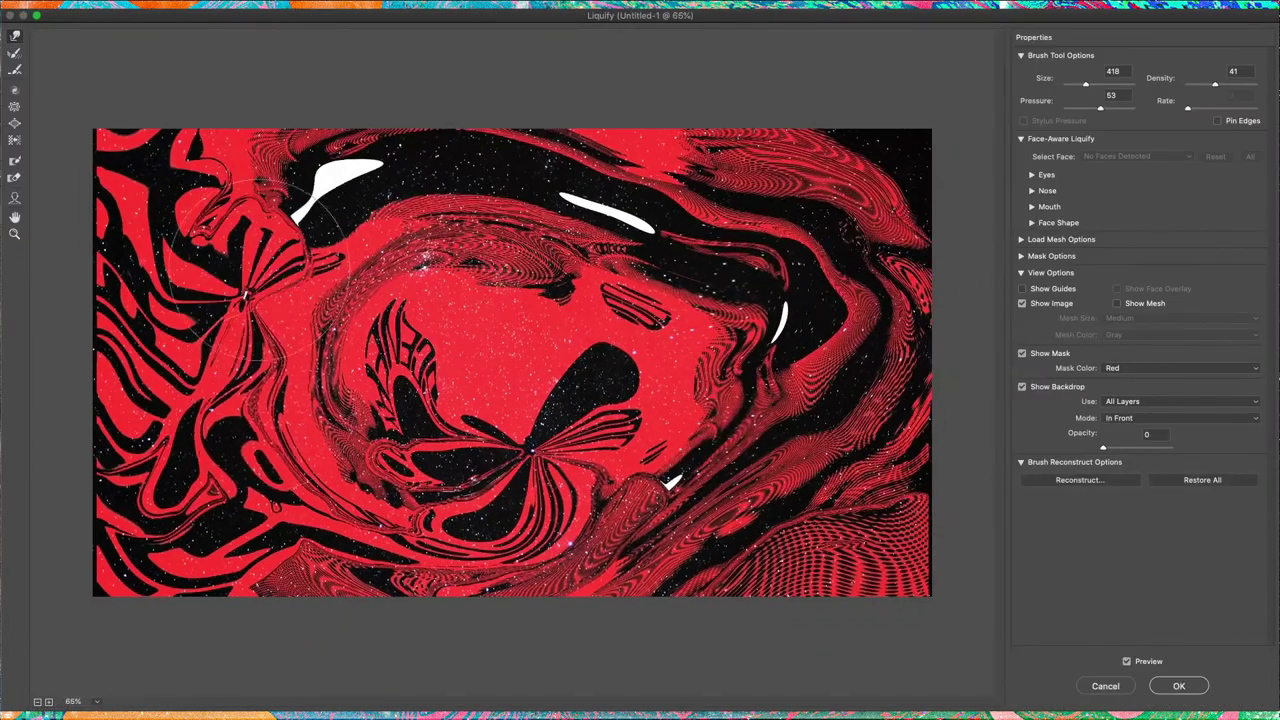
mouse_move(240, 300)
left_mouse_down()
mouse_move(757, 643)
mouse_move(620, 420)
mouse_move(615, 460)
mouse_move(815, 340)
left_mouse_up()
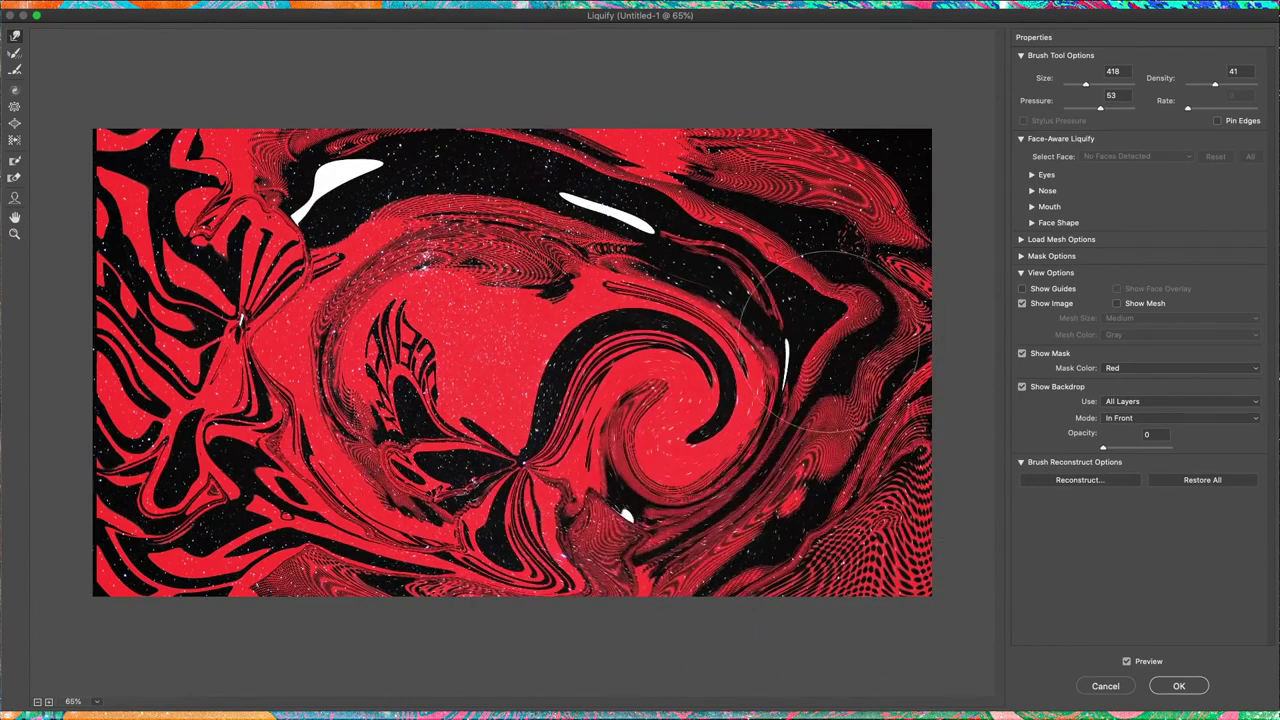
key("Return")
In Camera Raw, set exposure +0.25, lower highlights, raise texture to +100 and boost clarity.
left_click(320, 10)
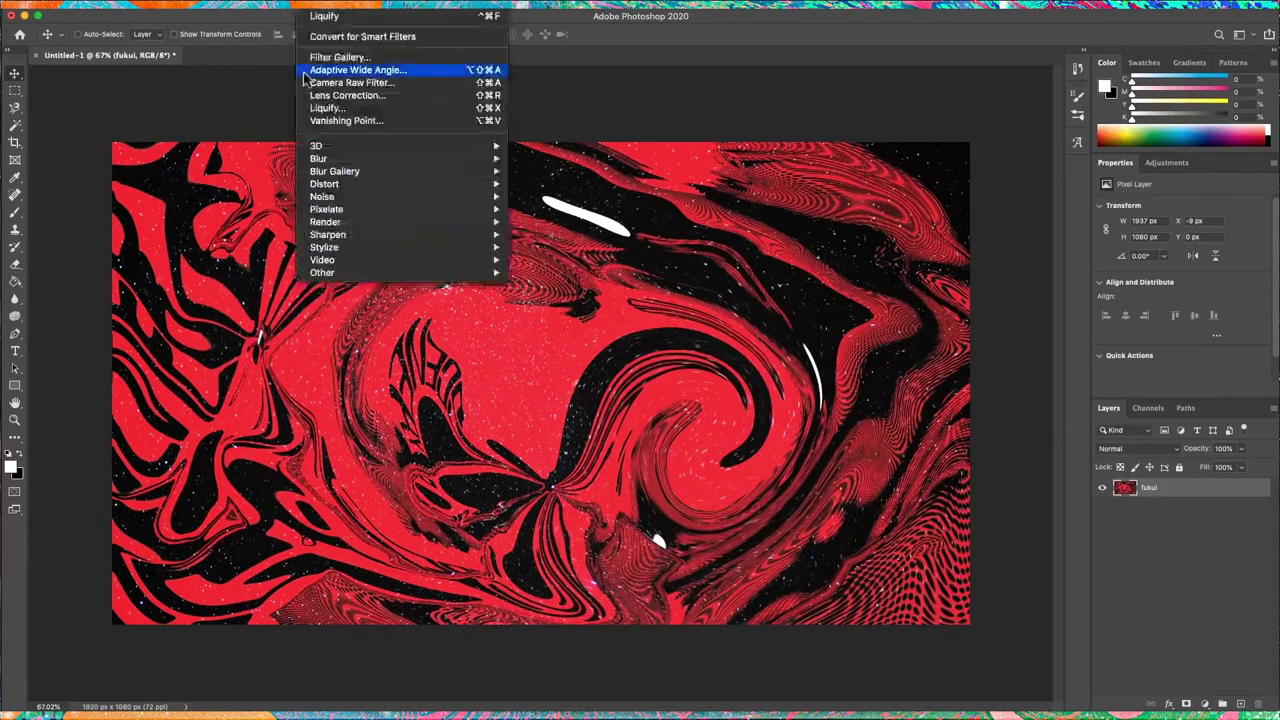
left_click(400, 83)
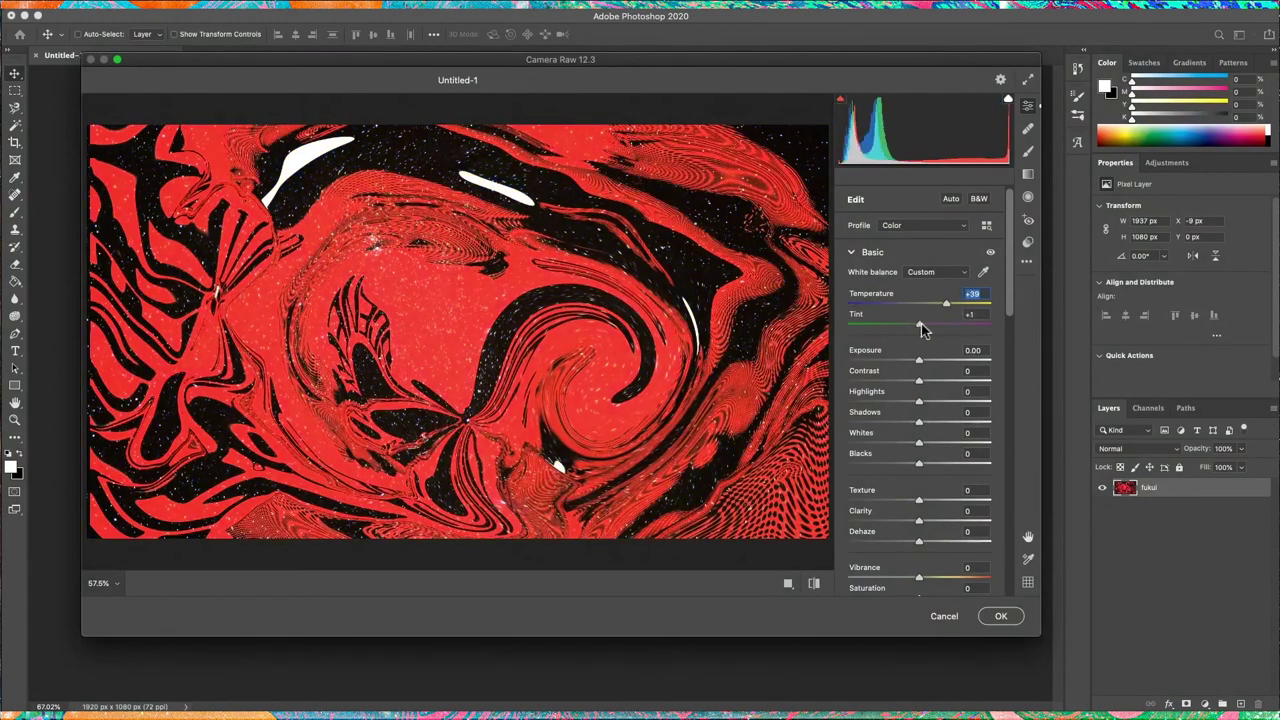
type("0.25")
key("Tab")
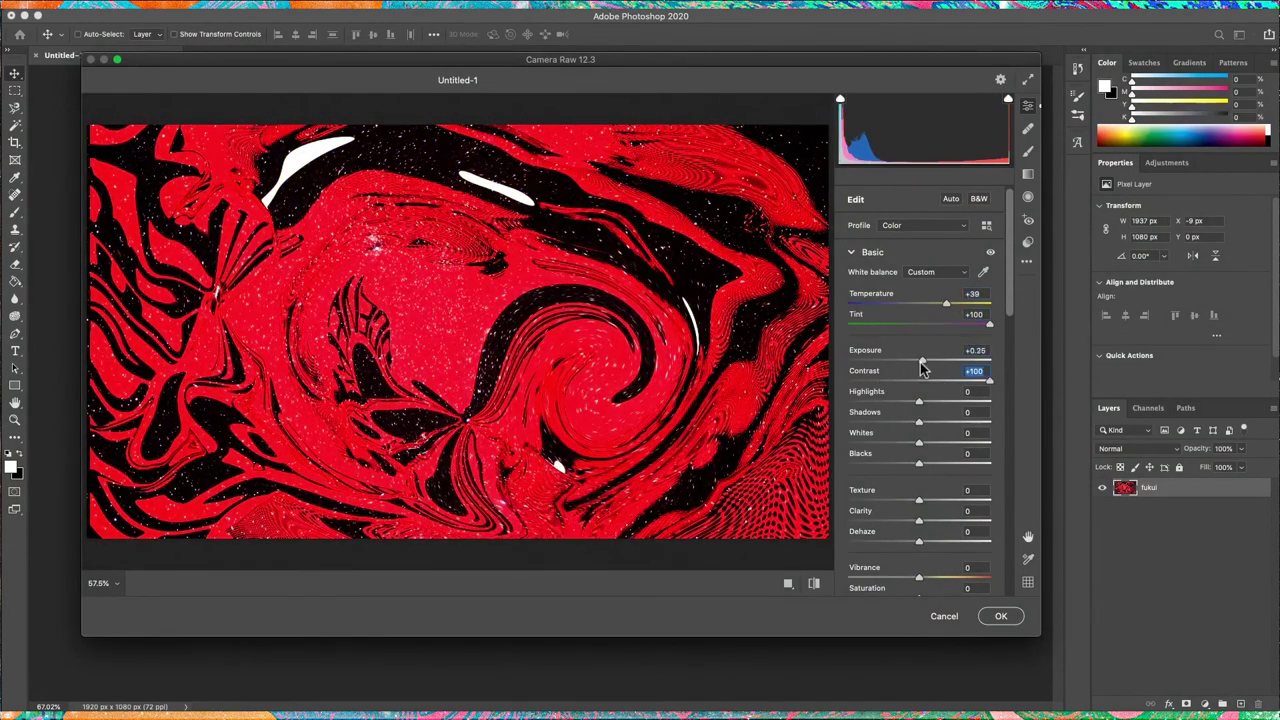
mouse_move(952, 408)
left_mouse_down()
mouse_move(896, 408)
mouse_move(895, 433)
left_mouse_up()
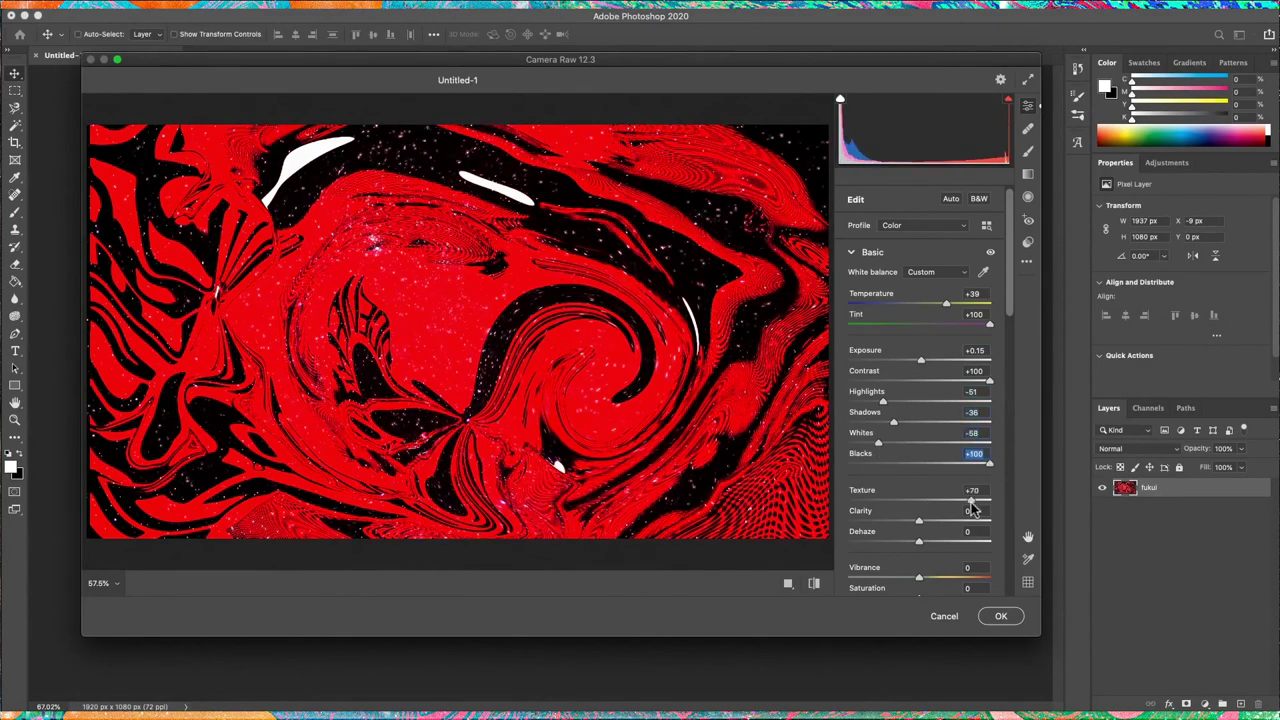
left_click_drag(972, 500, 990, 500)
mouse_move(919, 520)
left_mouse_down()
mouse_move(958, 520)
mouse_move(971, 541)
mouse_move(963, 572)
mouse_move(913, 568)
left_mouse_up()
Lower vibrance to -8, steepen the point curve, and apply the Camera Raw grade.
scroll(920, 450, "down", 5)
left_click_drag(846, 489, 846, 386)
key("ctrl+z")
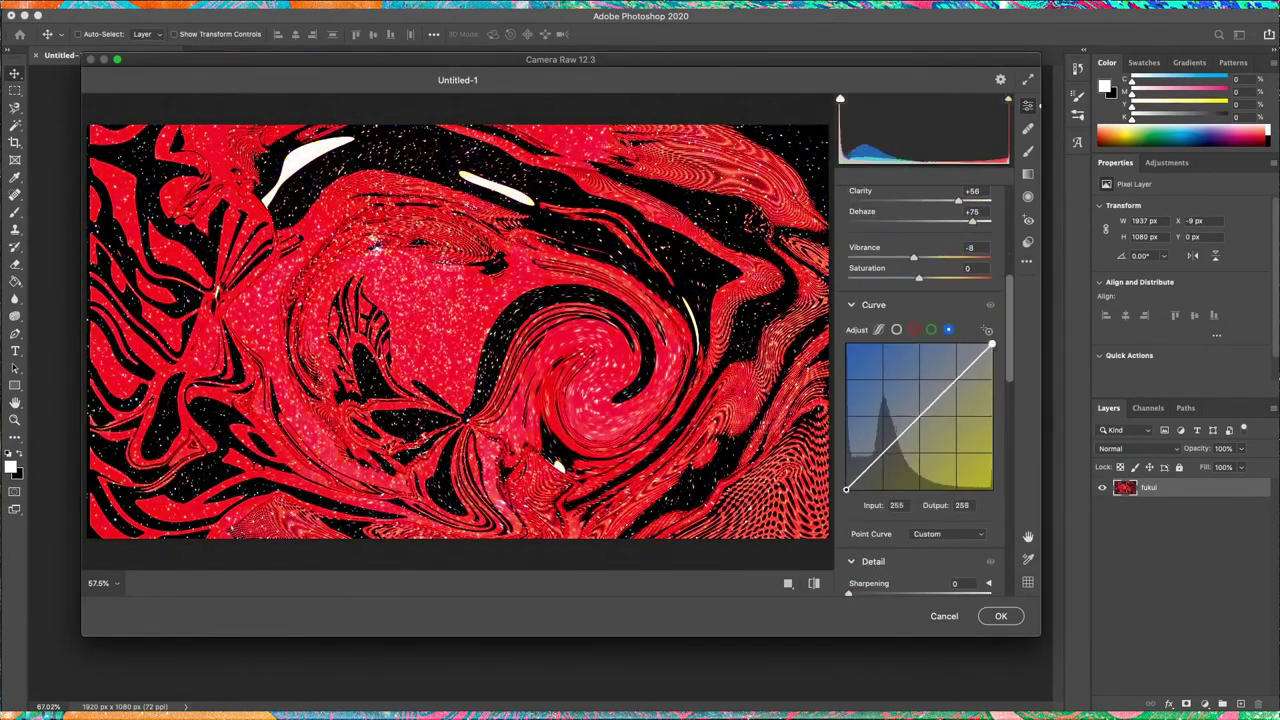
mouse_move(991, 345)
left_mouse_down()
mouse_move(937, 345)
mouse_move(991, 372)
left_mouse_up()
left_click(930, 329)
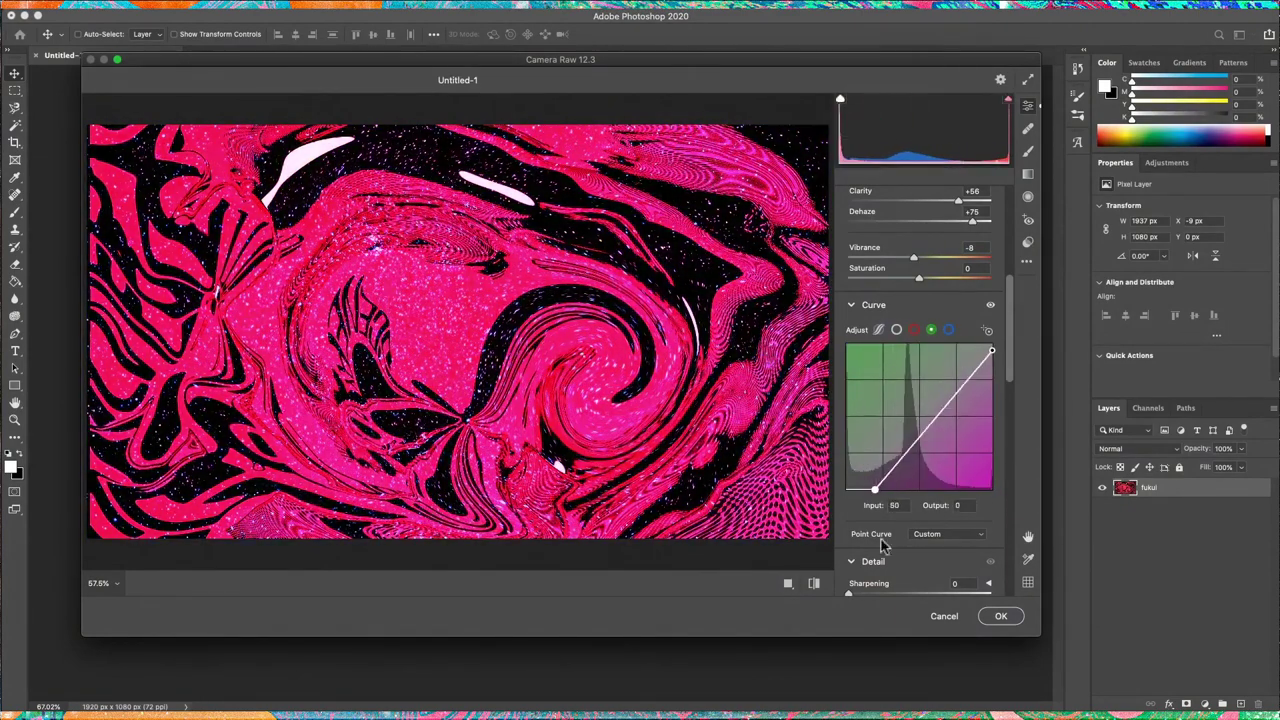
left_click(1000, 616)
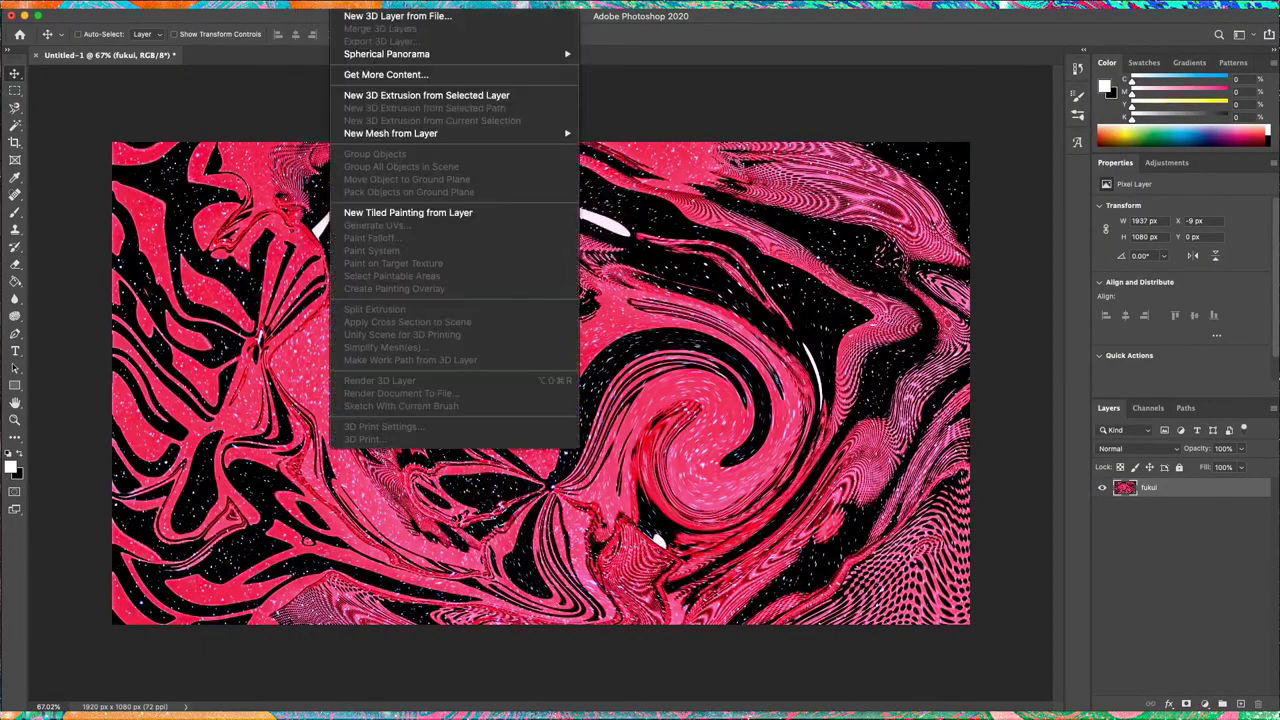
Forward-warp the pink marbling in Liquify into sweeping waves filling the frame.
left_click(348, 16)
left_click(1000, 616)
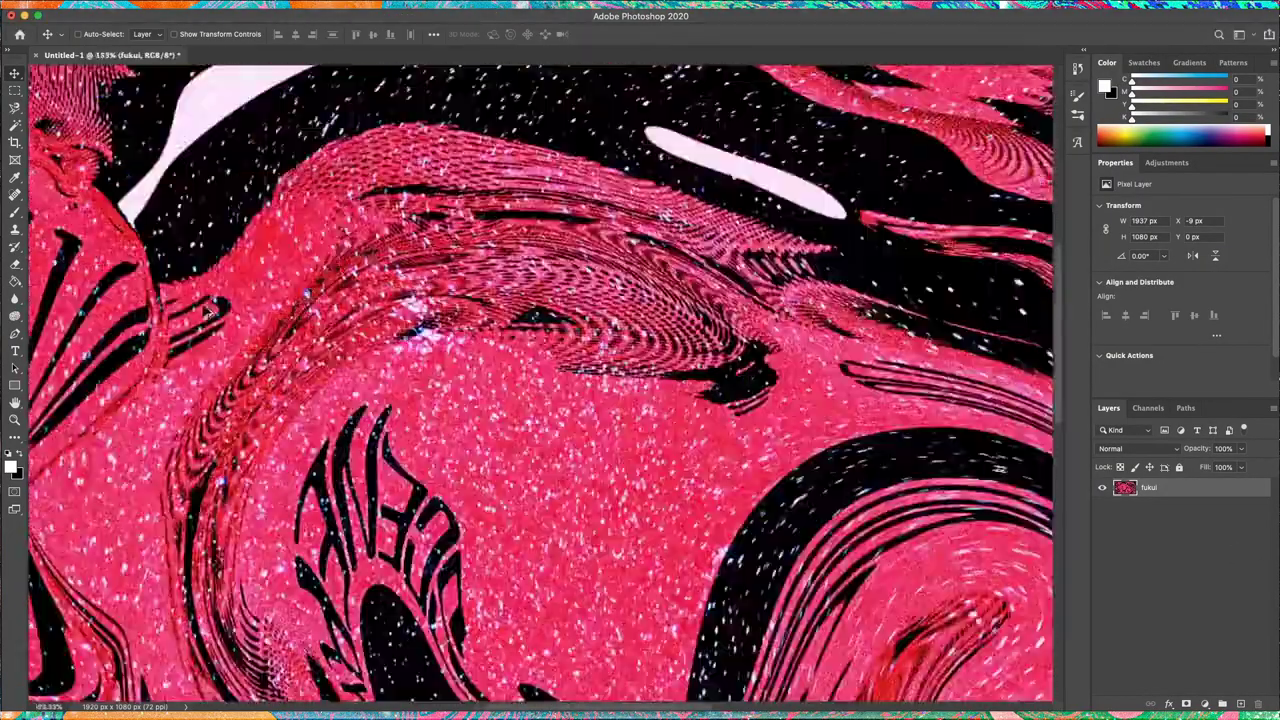
key("ctrl+shift+x")
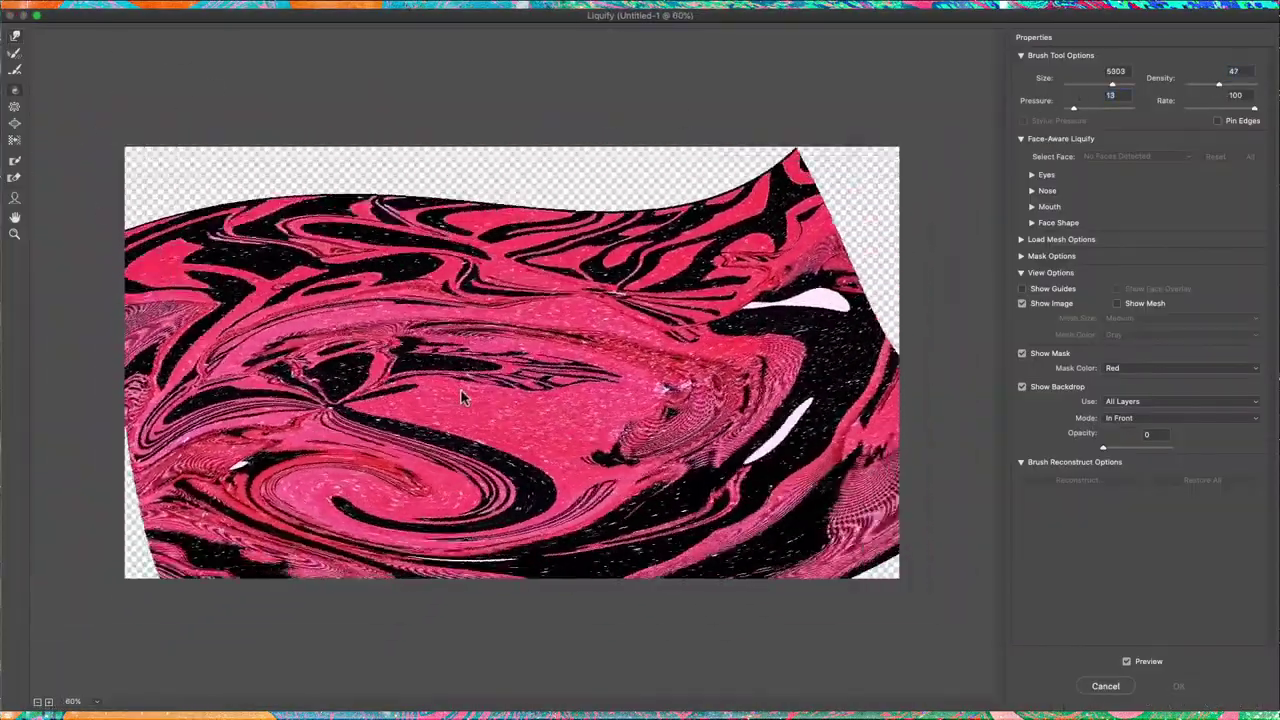
left_click_drag(400, 200, 519, 300)
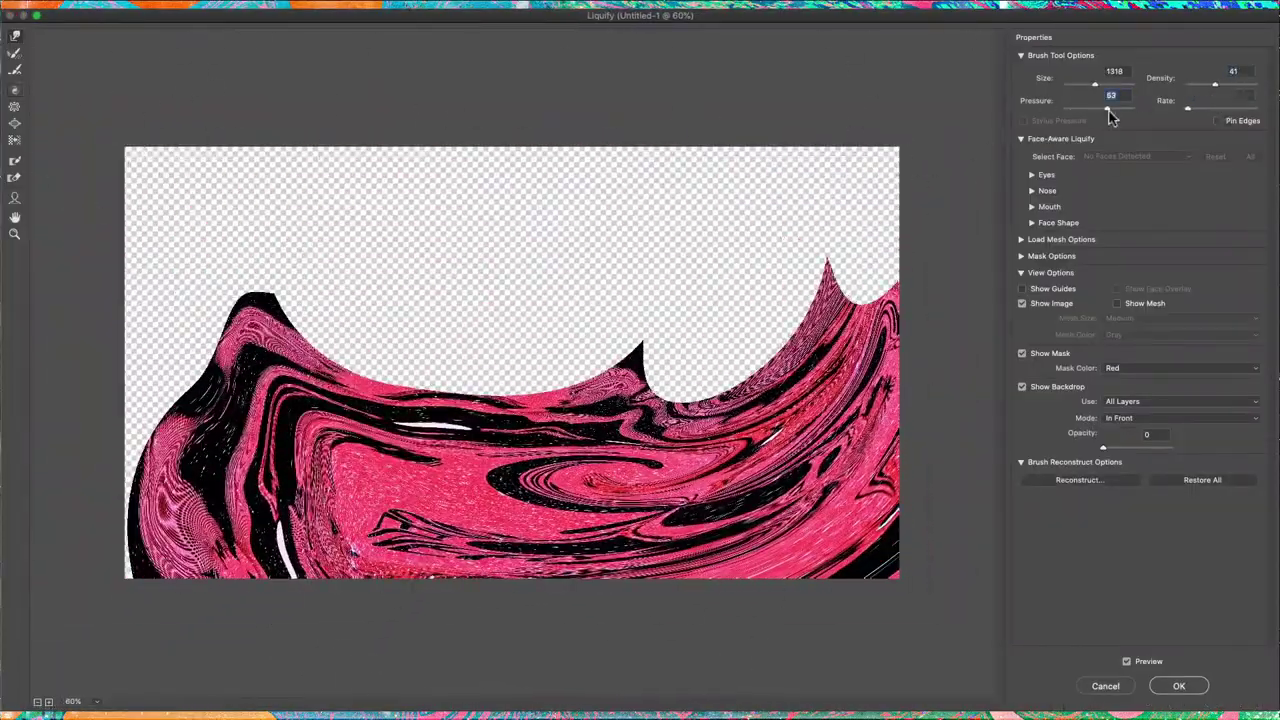
left_click_drag(600, 250, 398, 295)
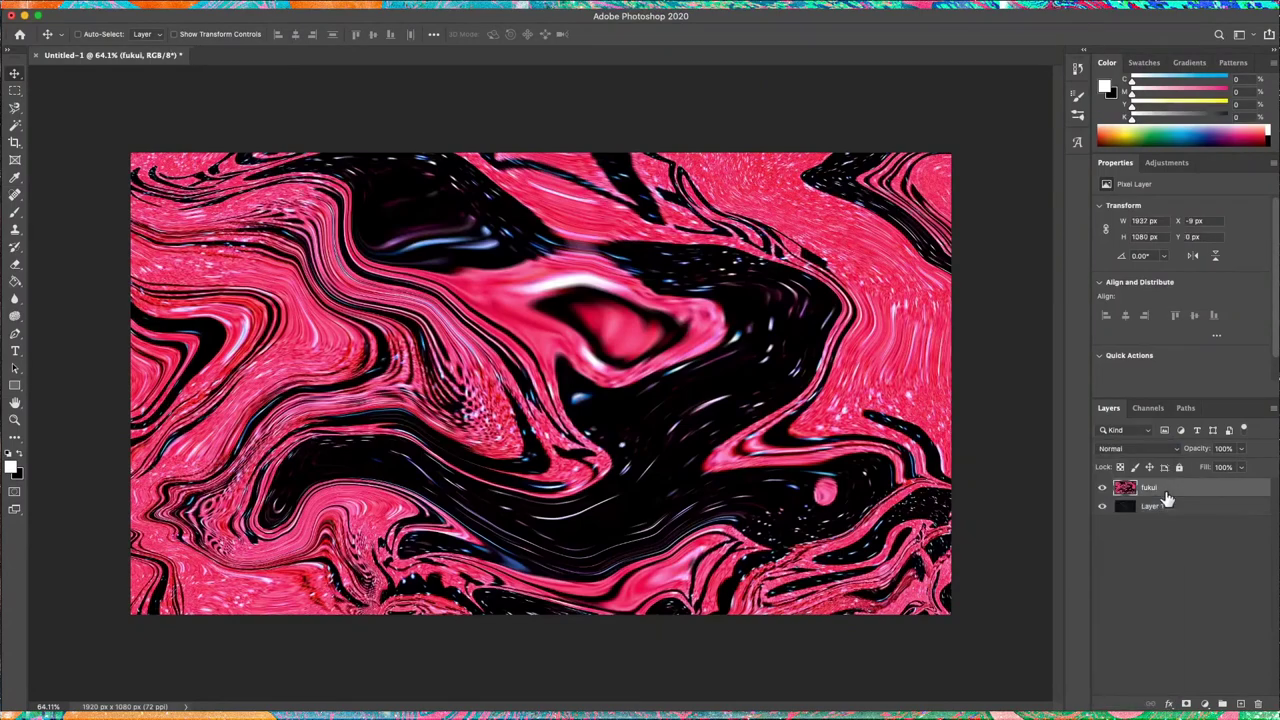
Darken the marble layer to a near-black starfield with Hue/Saturation and Brightness/Contrast.
left_click(1135, 448)
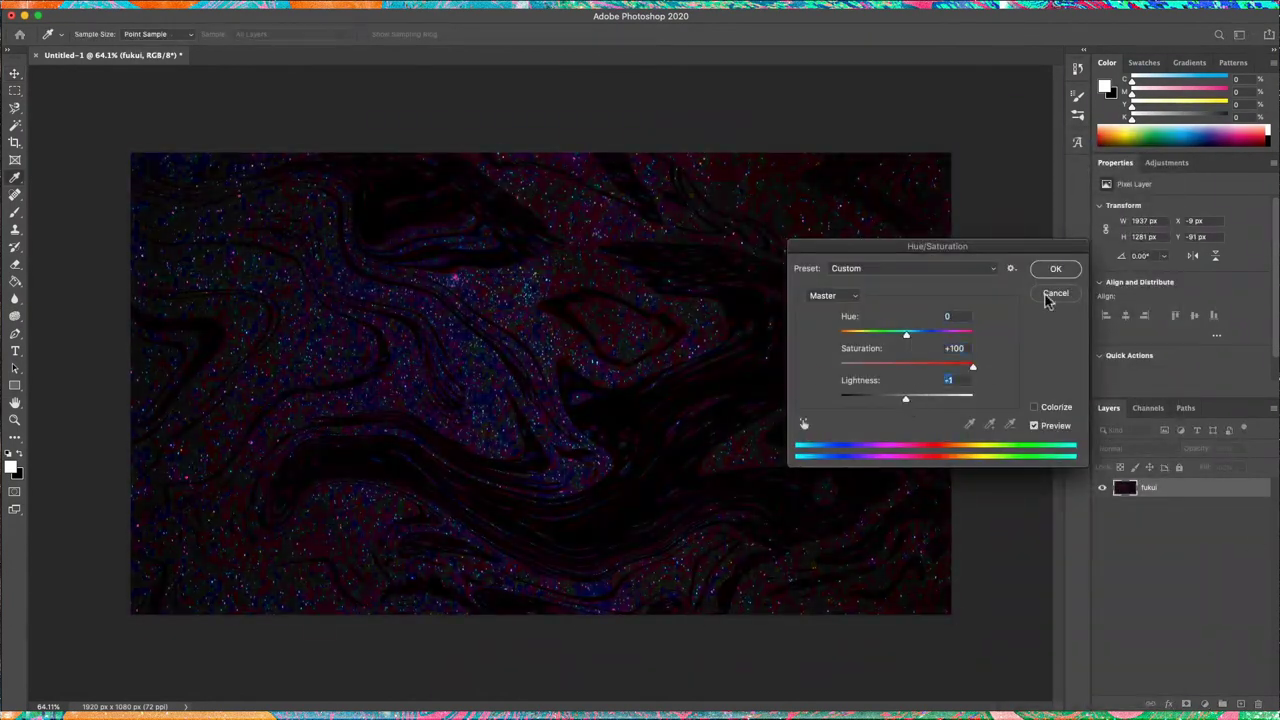
left_click(1055, 269)
key("ctrl+u")
key("Return")
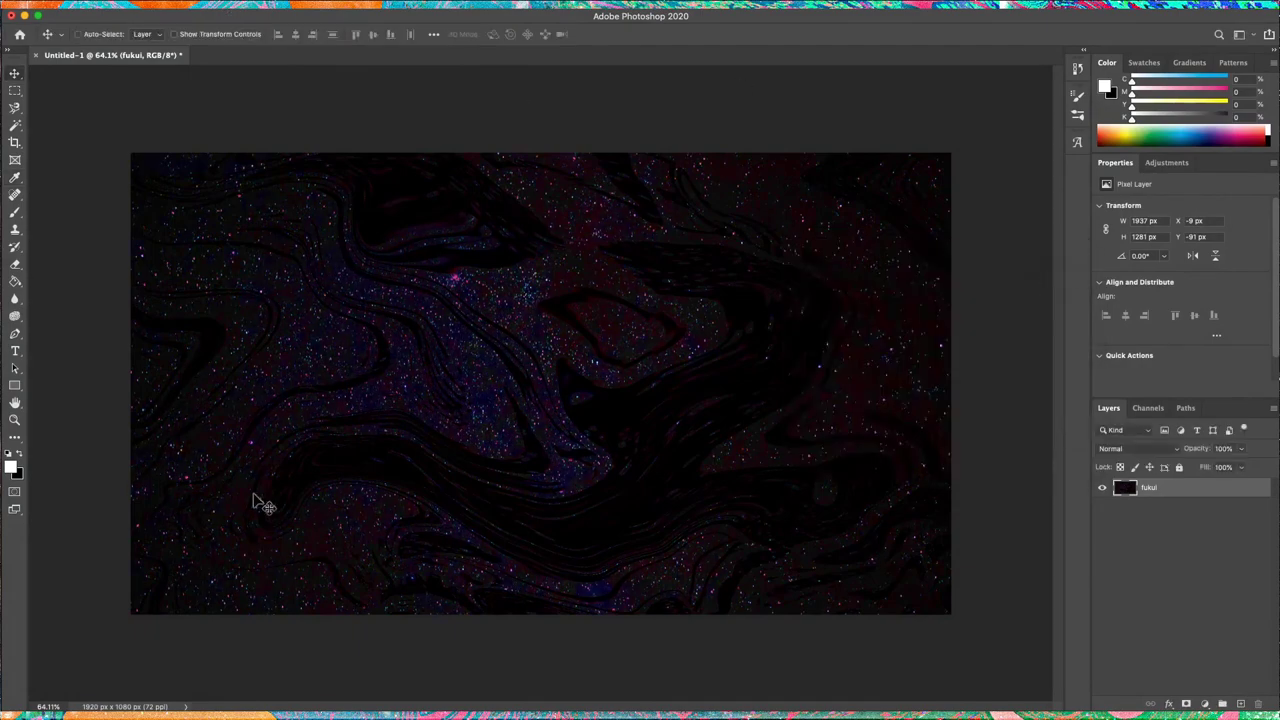
left_click(172, 10)
left_click(420, 52)
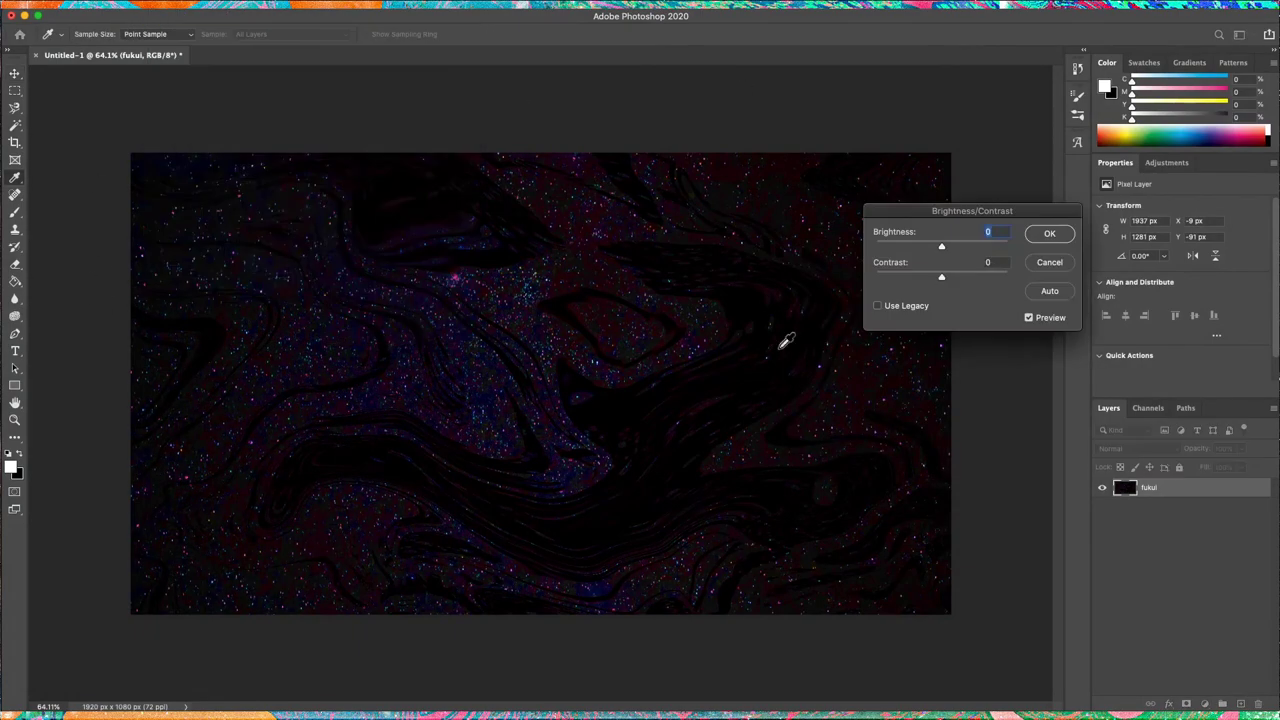
left_click(1049, 233)
key("ctrl+0")
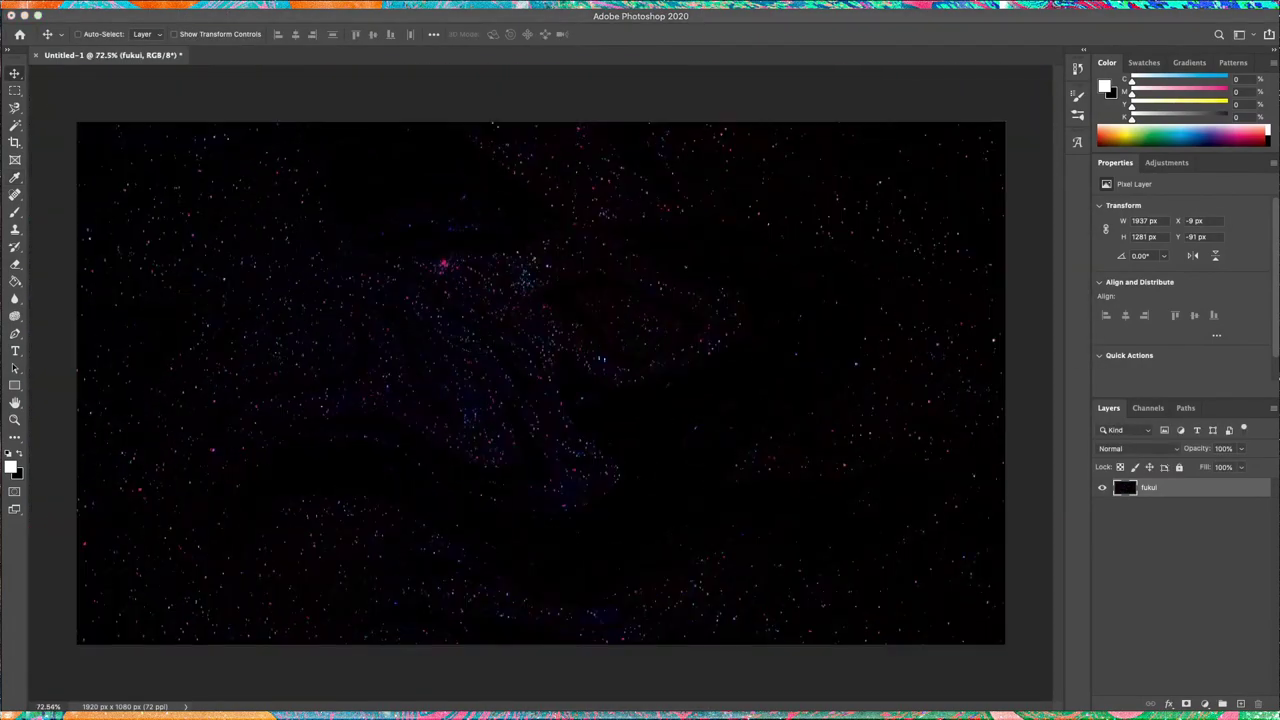
Paste the red SCENERY cover and scale it to fill the canvas.
key("ctrl+v")
key("ctrl+t")
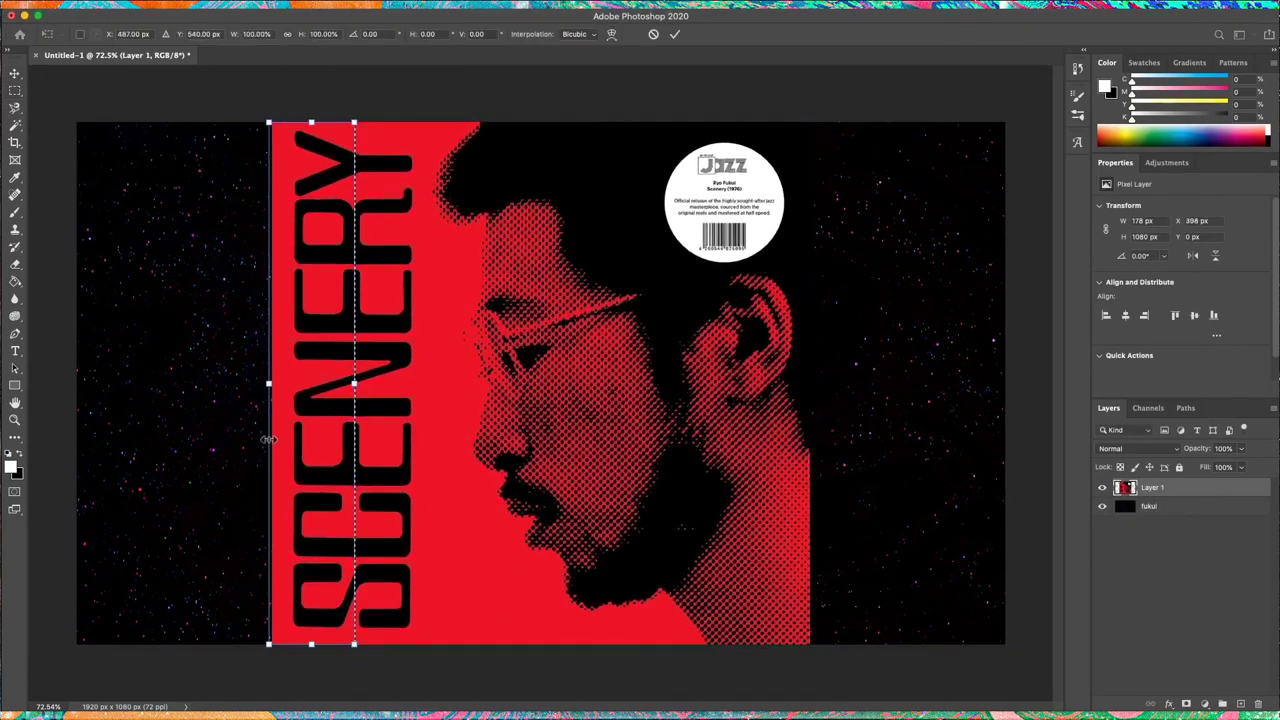
left_click_drag(268, 440, 25, 360)
key("Return")
key("ctrl+0")
Select a thin vertical strip through the face and stretch it rightward across the canvas.
key("m")
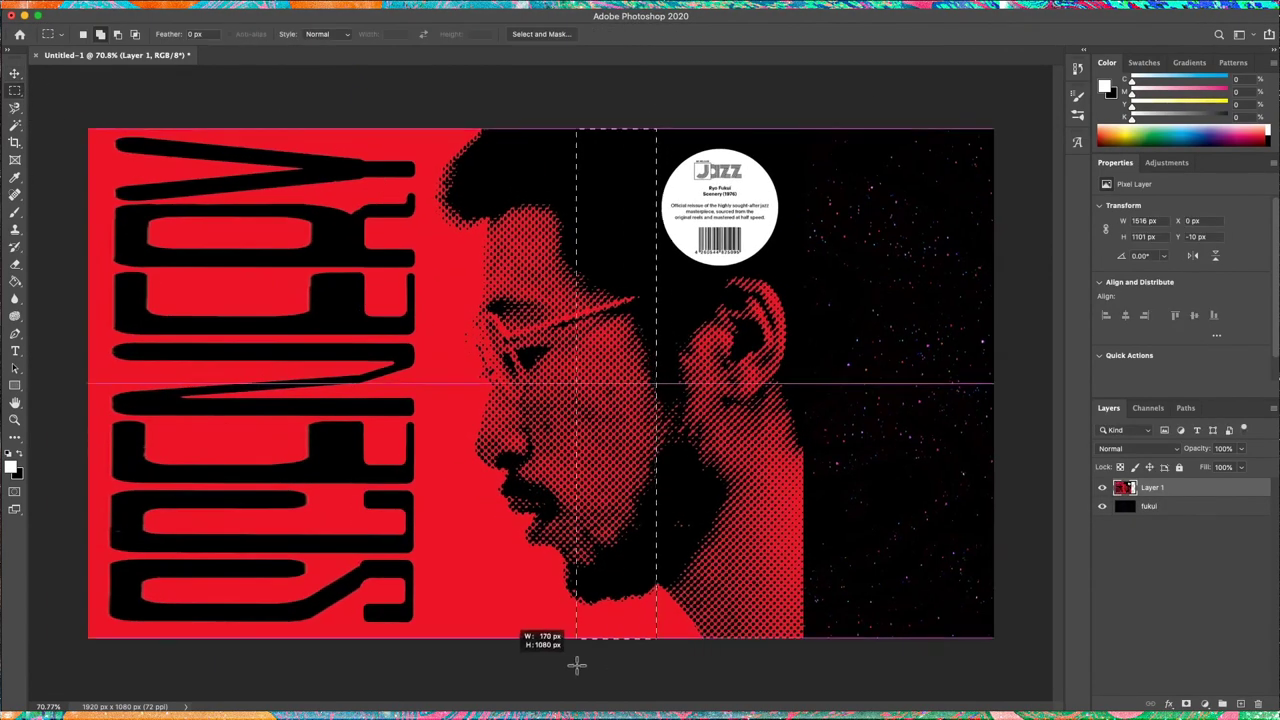
left_click_drag(577, 664, 589, 660)
key("ctrl+t")
left_click_drag(669, 380, 1118, 375)
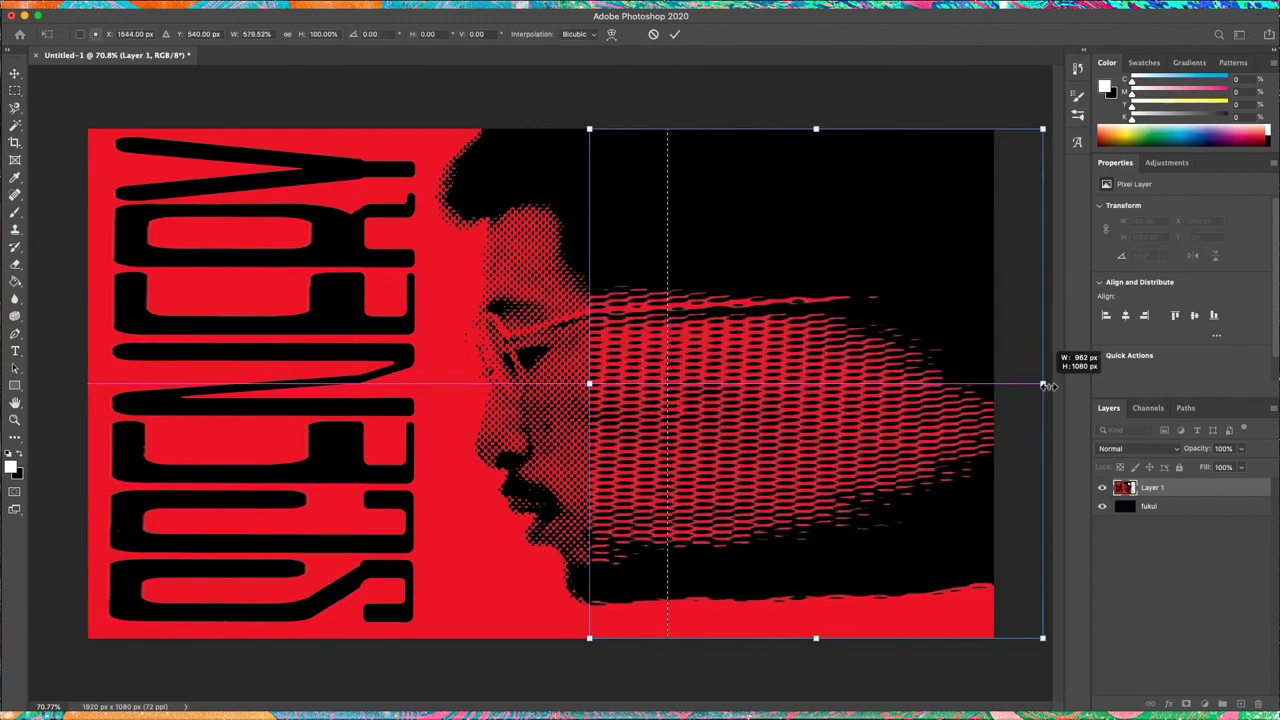
key("Return")
key("ctrl+d")
key("v")
key("ctrl+0")
key("ctrl+u")
Shift the cover's hue to cyan-green and fill a new layer with the cyan-green gradient preset.
left_click_drag(909, 347, 957, 337)
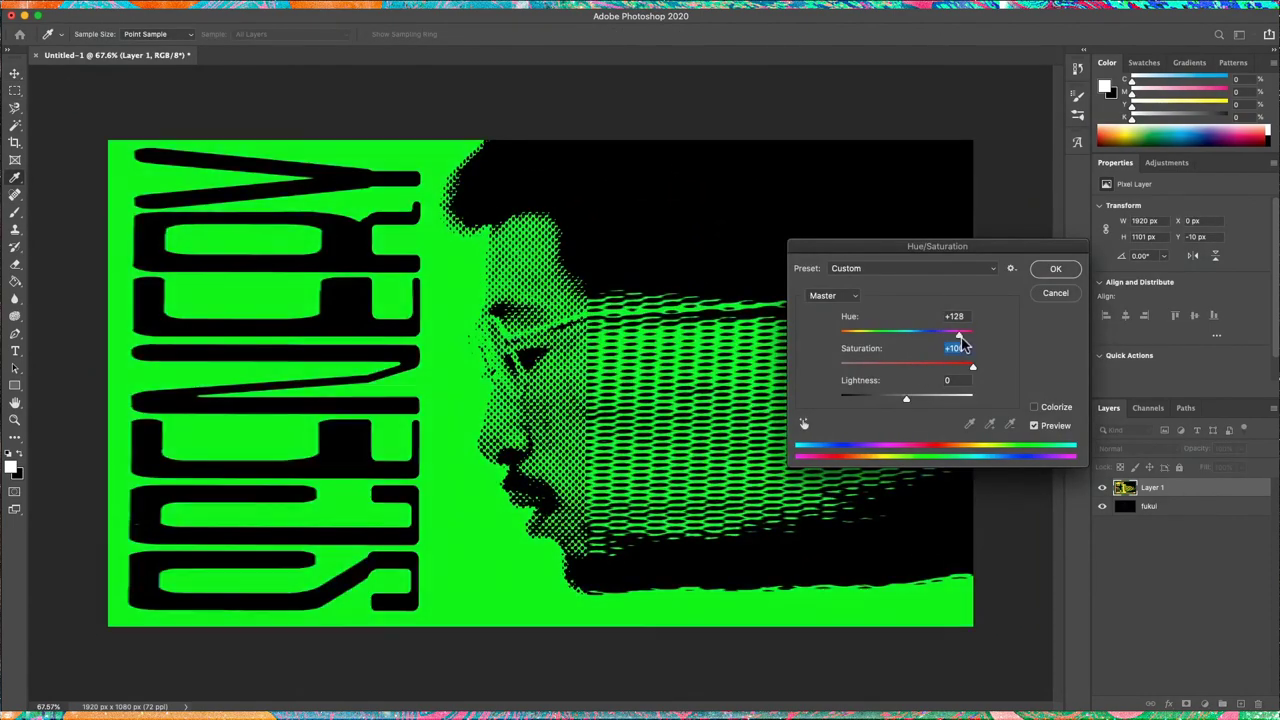
key("Return")
key("g")
left_click(132, 35)
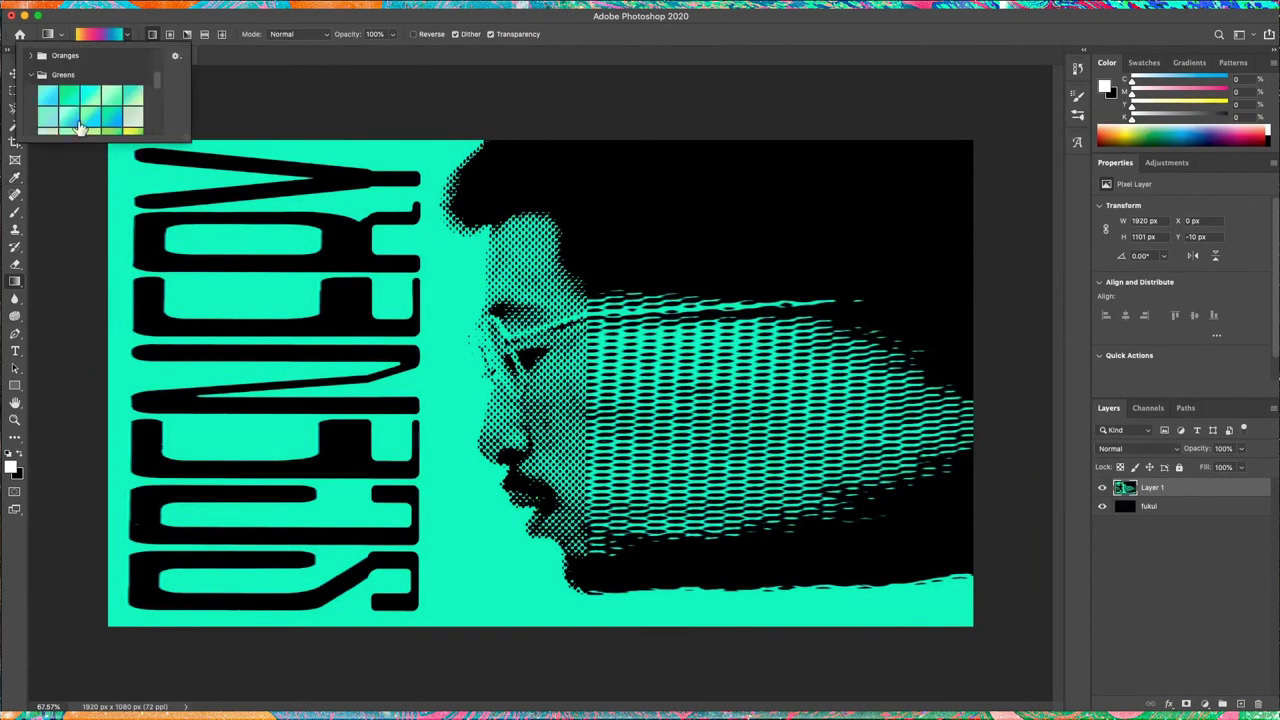
double_click(80, 128)
left_click_drag(975, 621, 975, 621)
left_click(1138, 448)
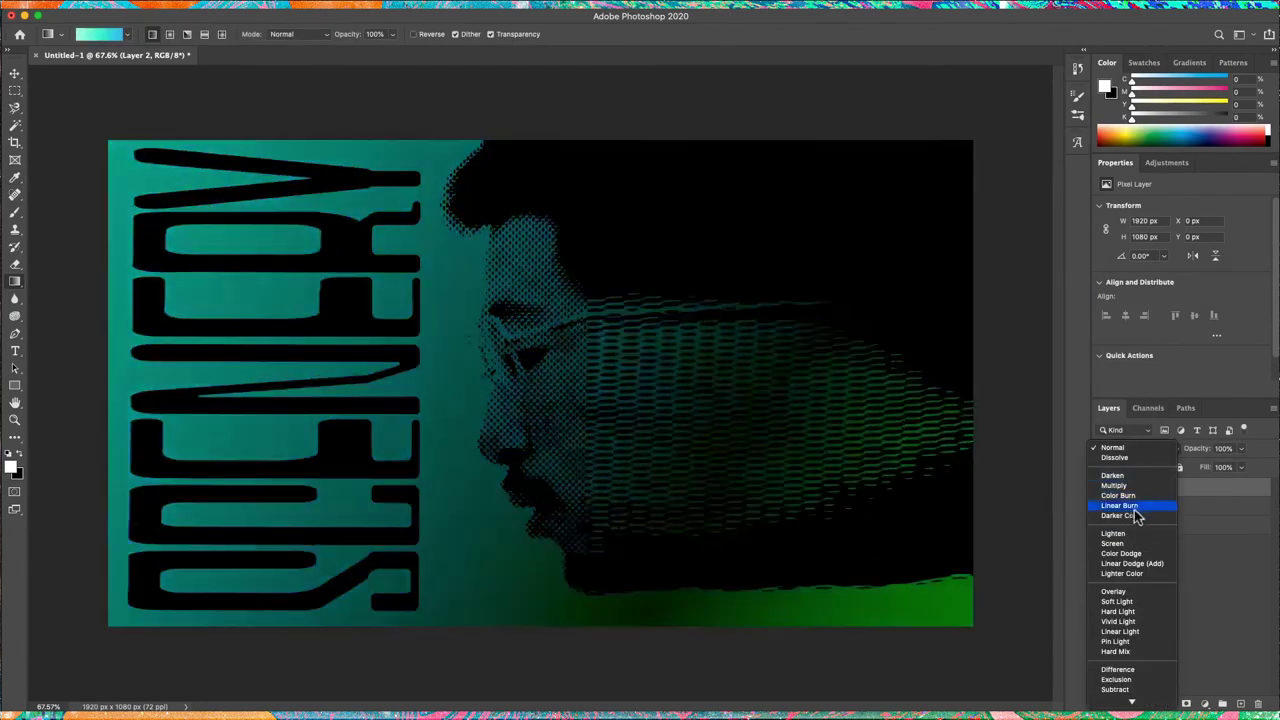
Set the gradient layer to Screen, set fukui to Hue blend, and duplicate it for Liquify.
left_click(1113, 543)
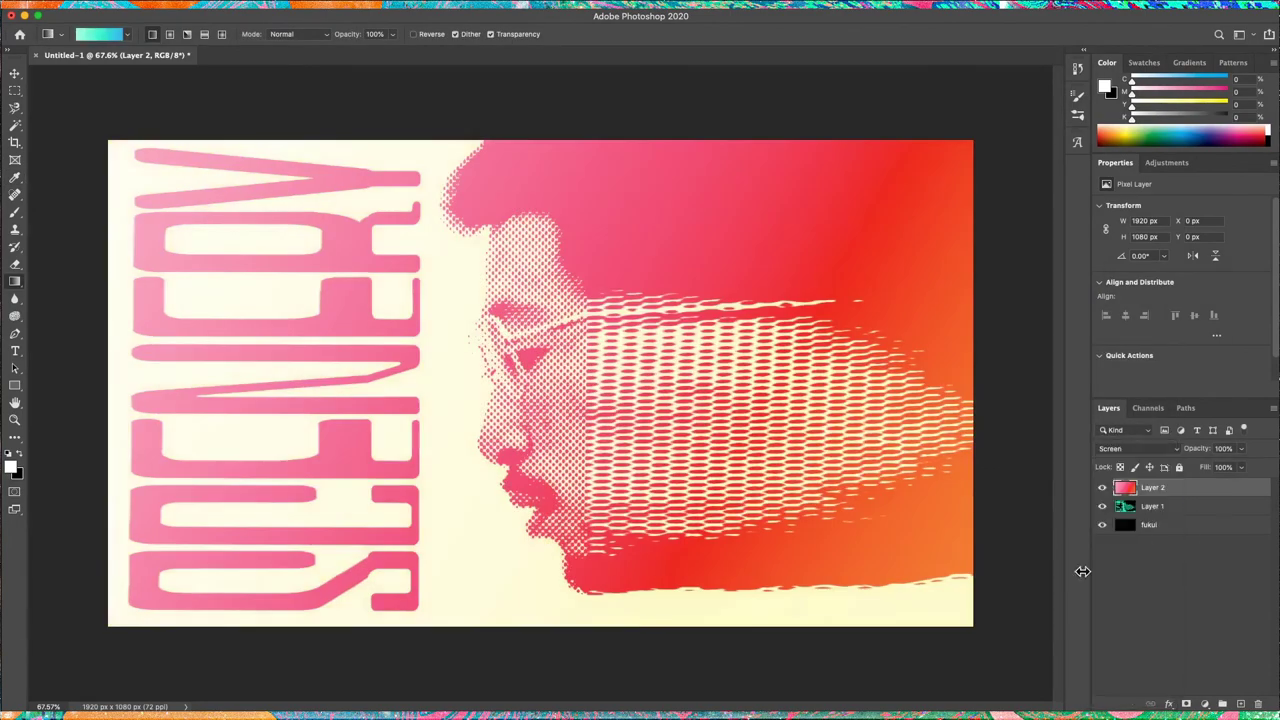
left_click(1150, 524)
left_click(1137, 448)
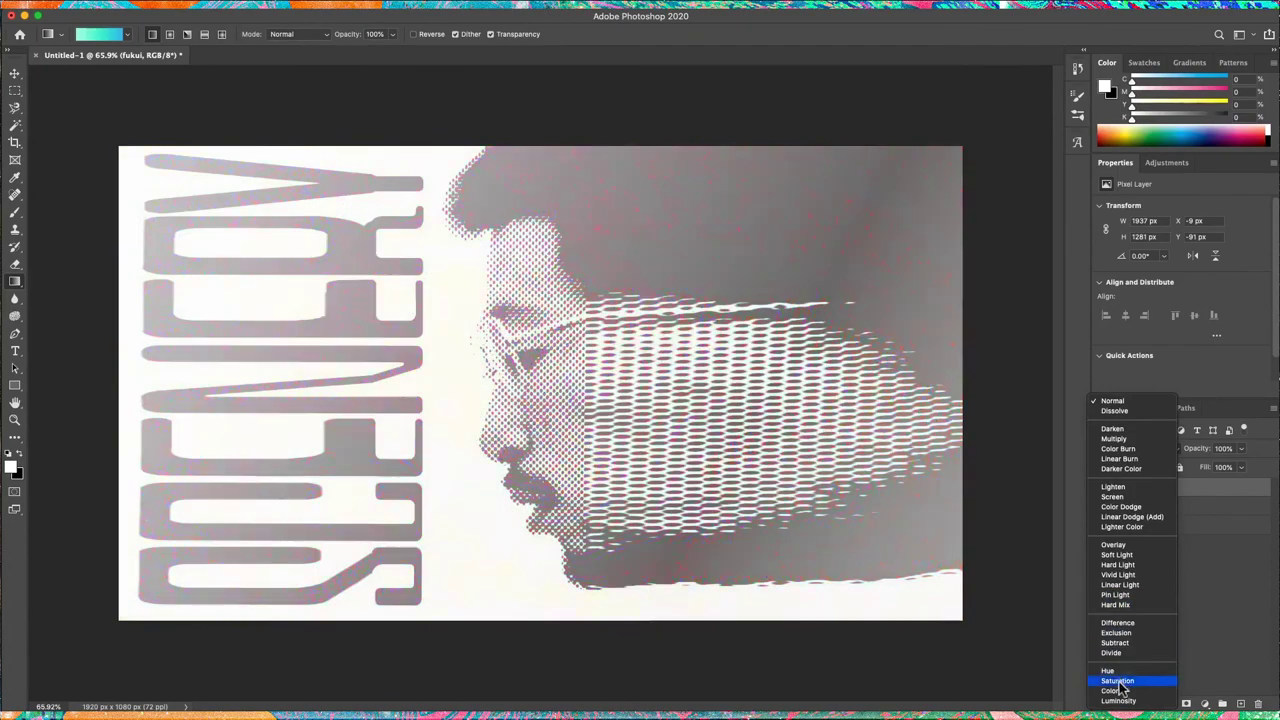
left_click(1115, 688)
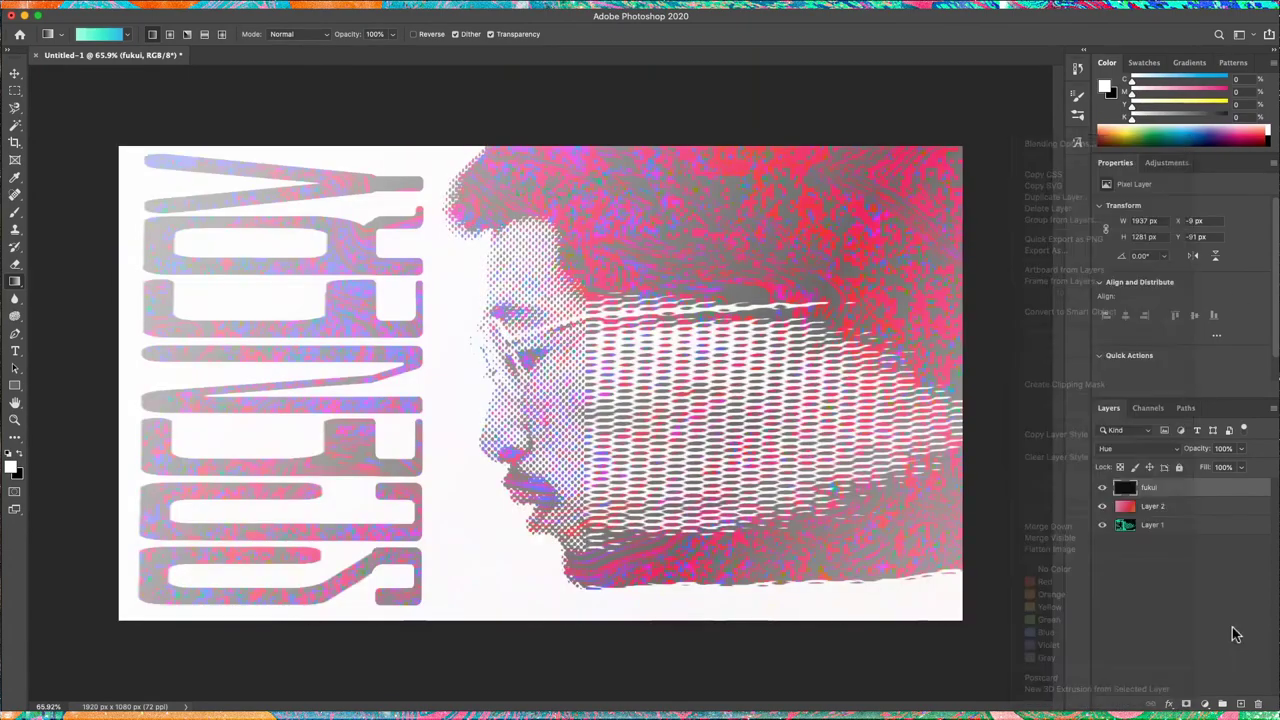
key("ctrl+j")
key("ctrl+shift+x")
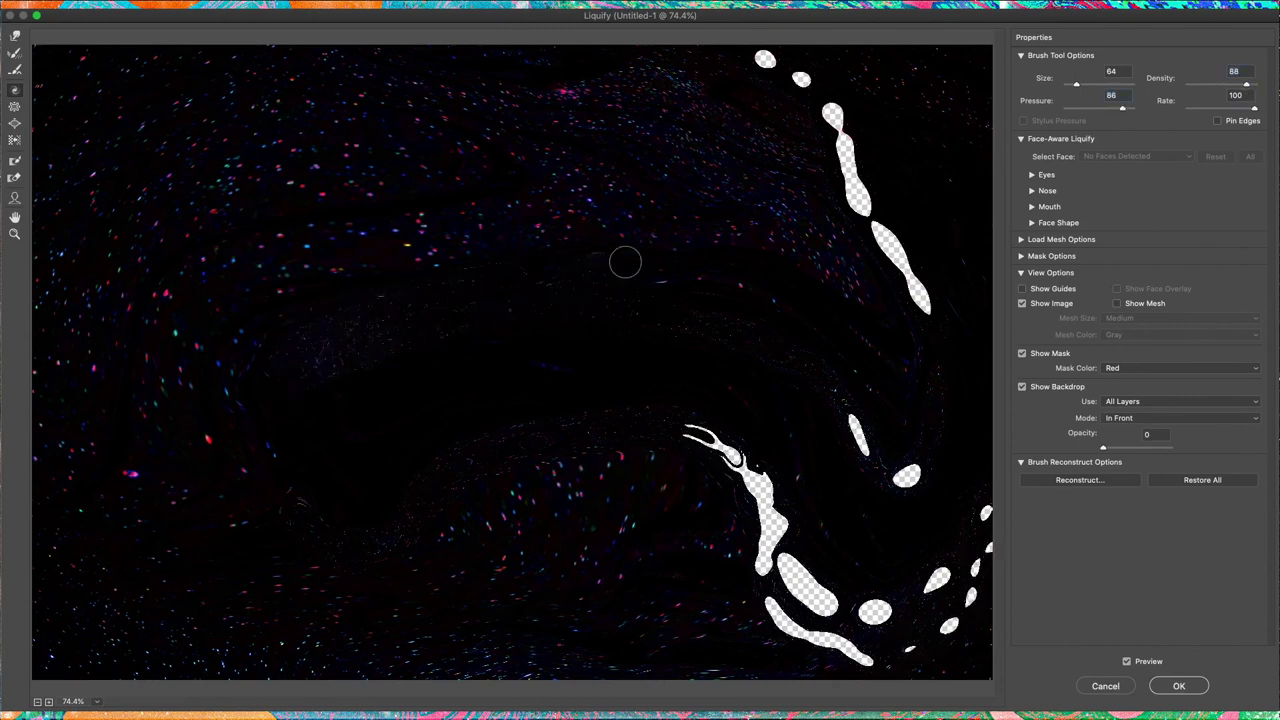
Tear large transparent holes along the top, left and centre of the fukui copy, then apply.
left_click_drag(367, 124, 24, 243)
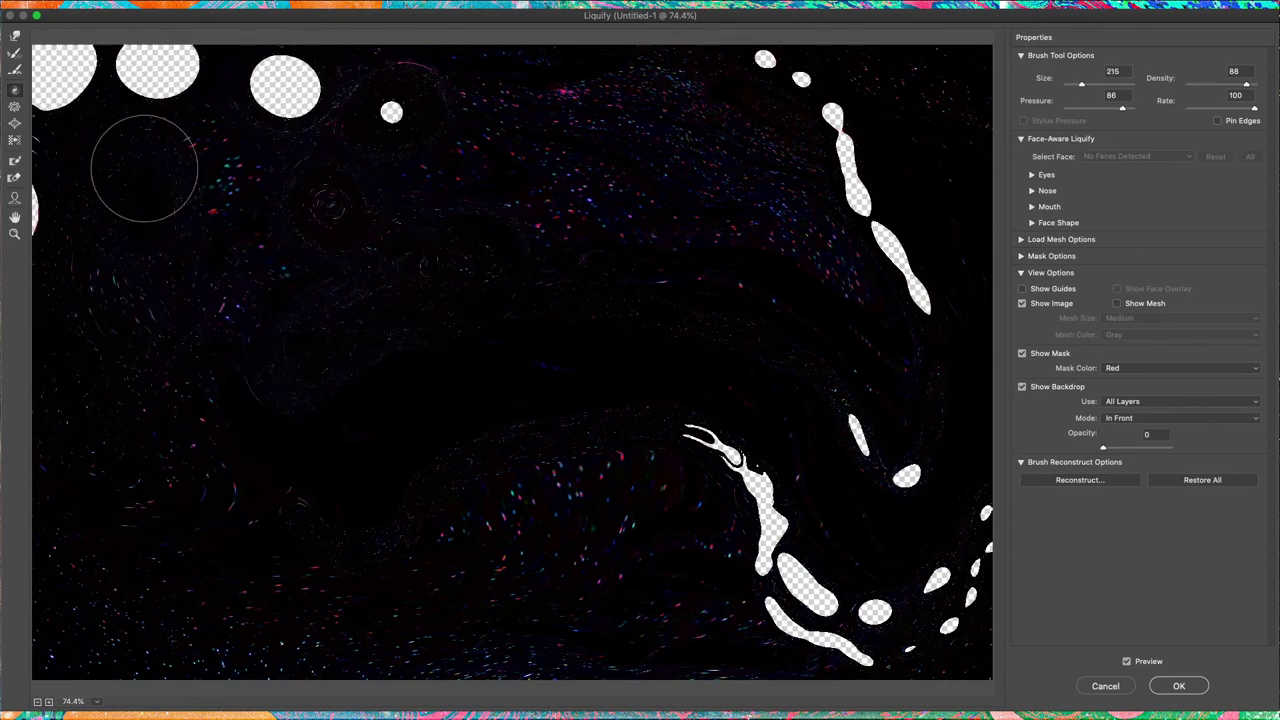
mouse_move(90, 330)
left_mouse_down()
mouse_move(243, 543)
mouse_move(471, 300)
mouse_move(40, 650)
left_mouse_up()
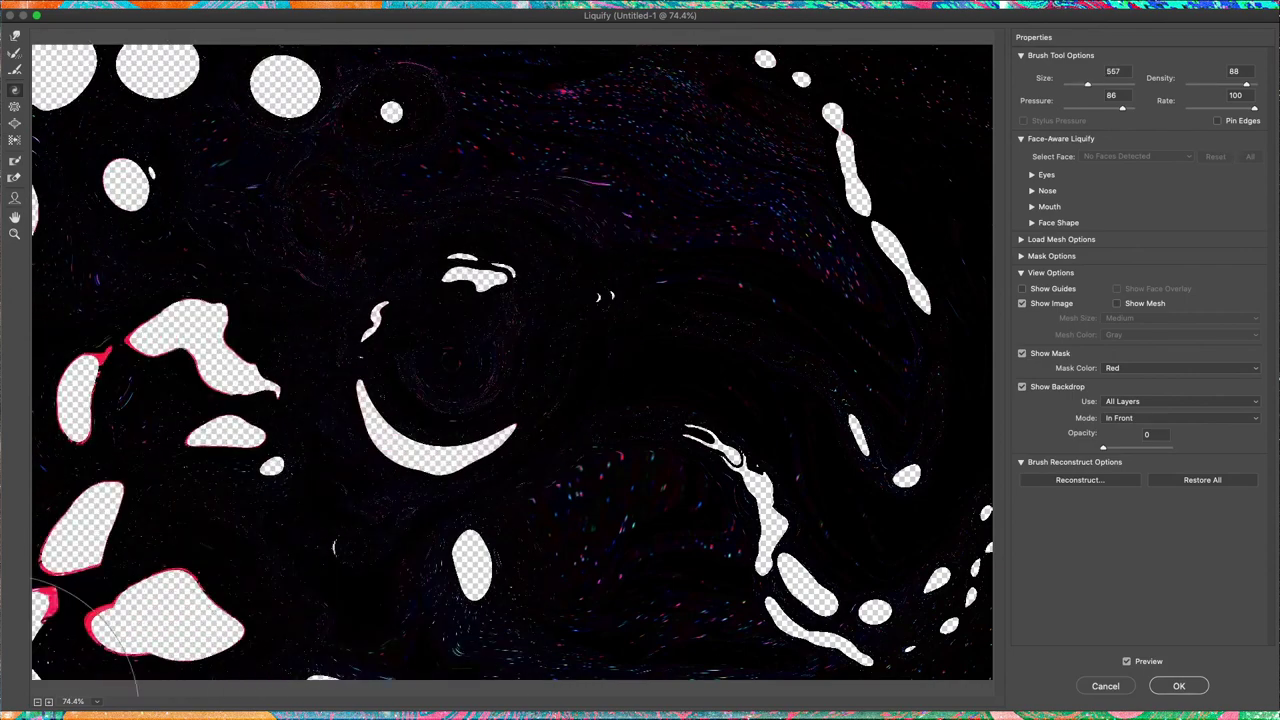
left_click(1180, 686)
left_click(1130, 448)
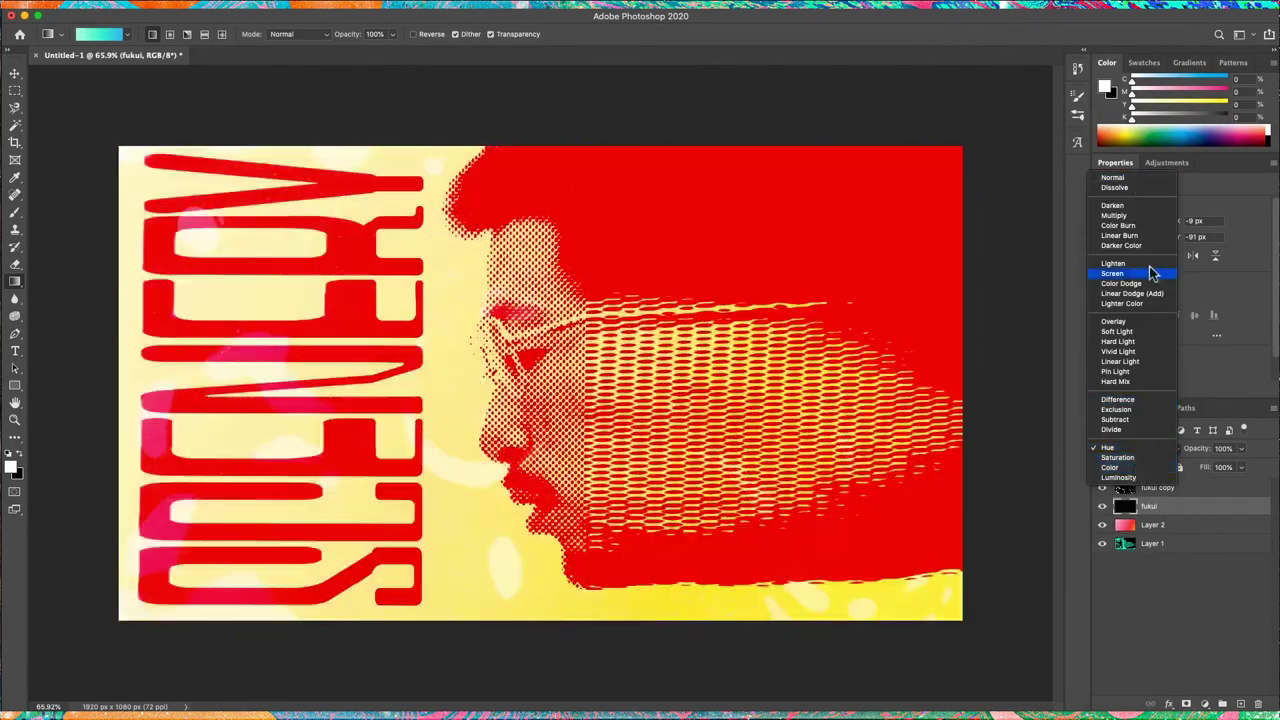
Try Overlay and Screen blend modes on the warped copy and gradient layers, then hide the gradient.
left_click(1113, 321)
left_click(1130, 448)
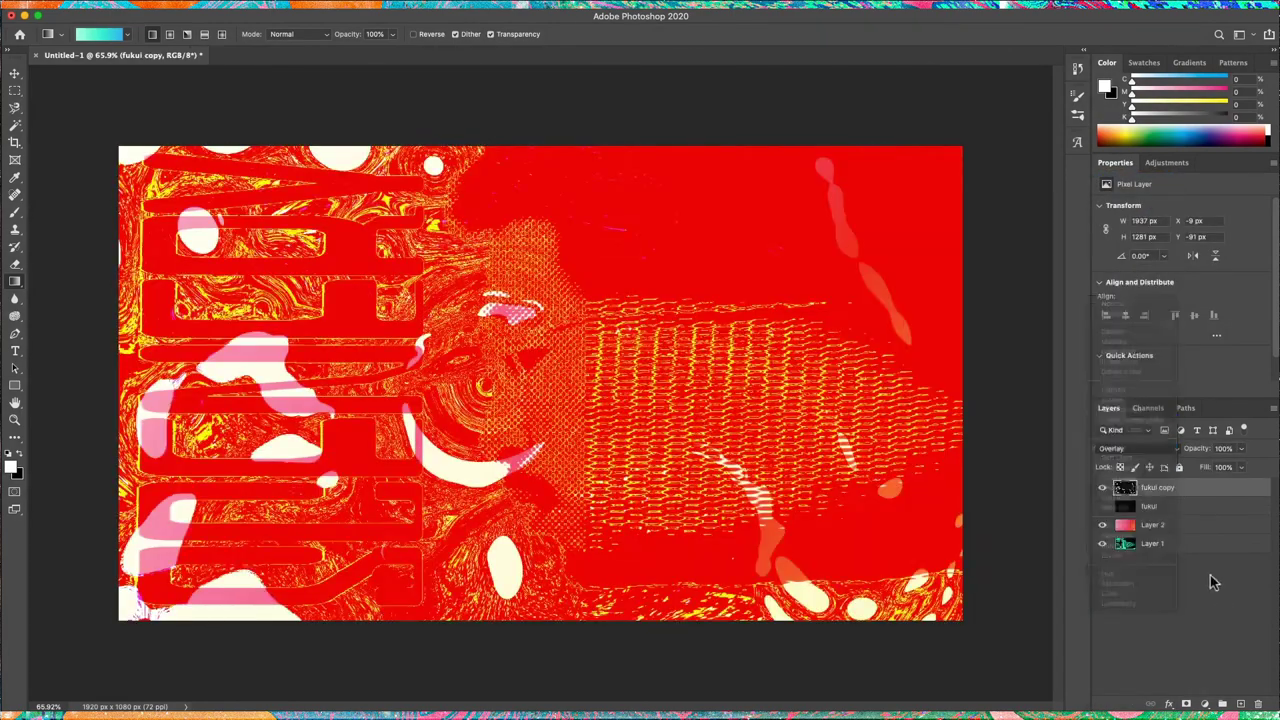
key("Escape")
left_click(1220, 505)
left_click(1130, 448)
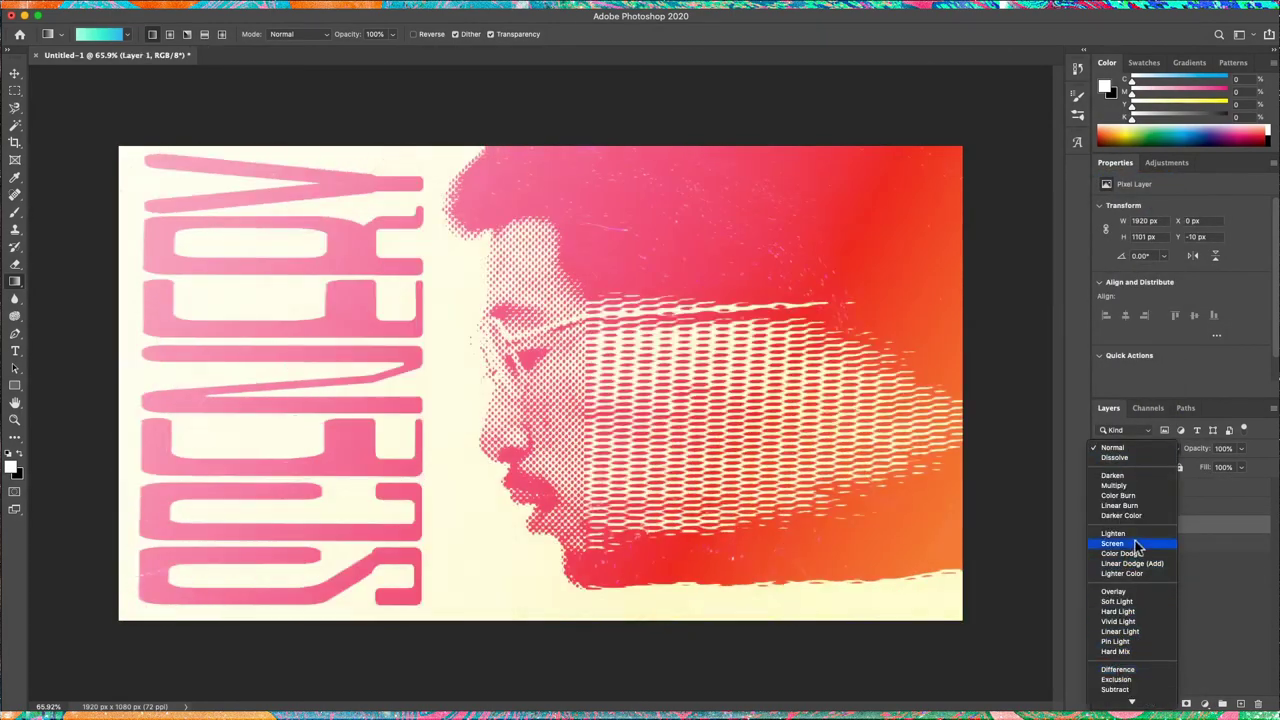
left_click(1115, 539)
left_click(1157, 455)
key("Escape")
left_click(1102, 506)
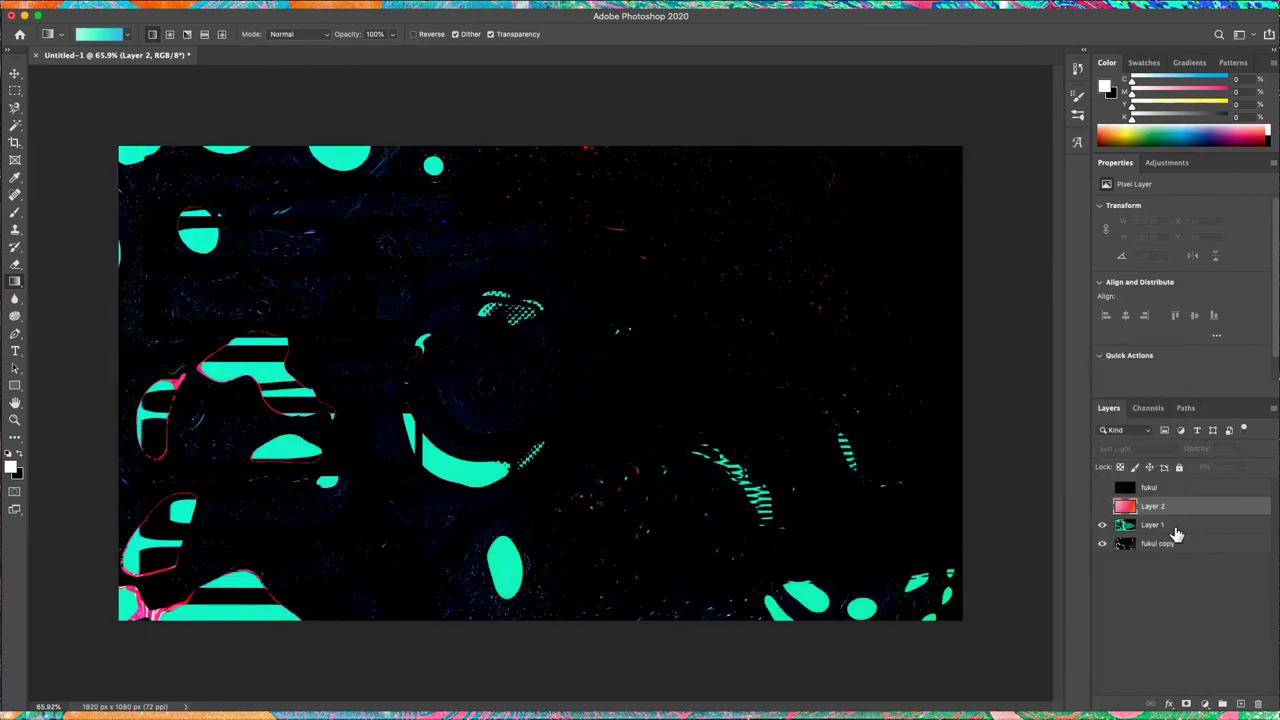
Blend Layer 1 in Divide, the gradient layer in Difference and the starfield in Color Burn.
left_click(1140, 448)
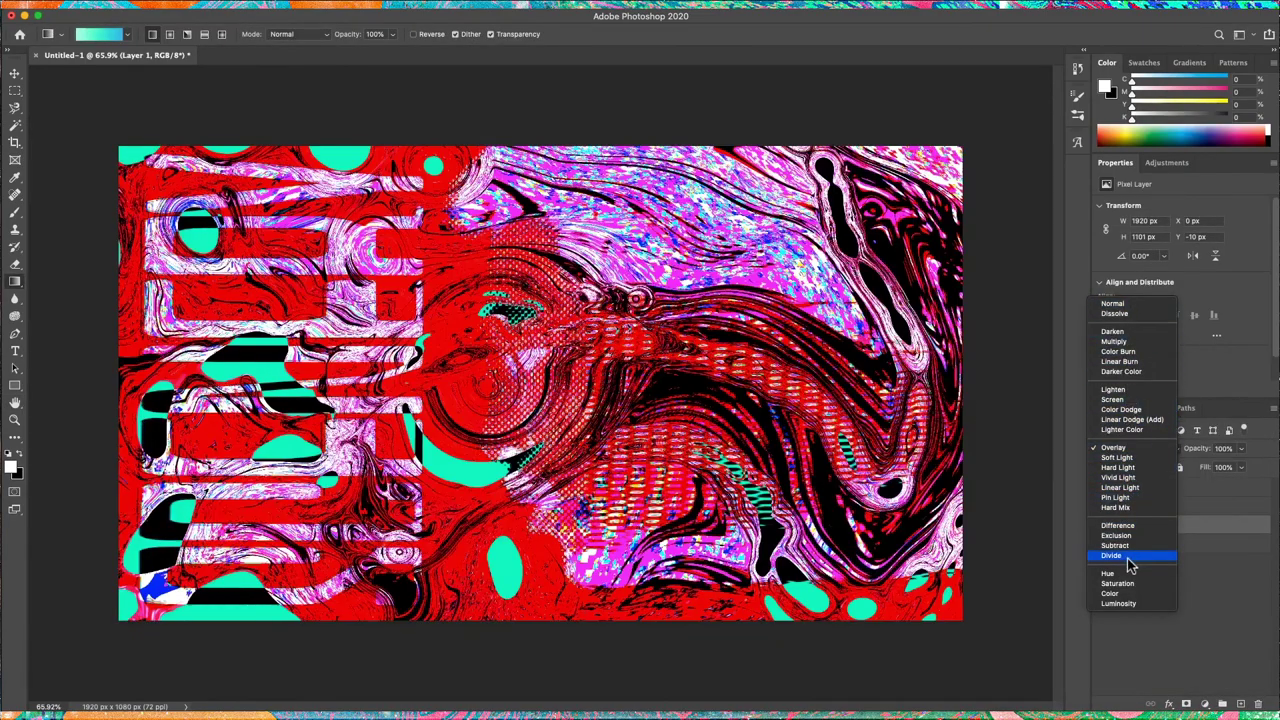
left_click(1130, 556)
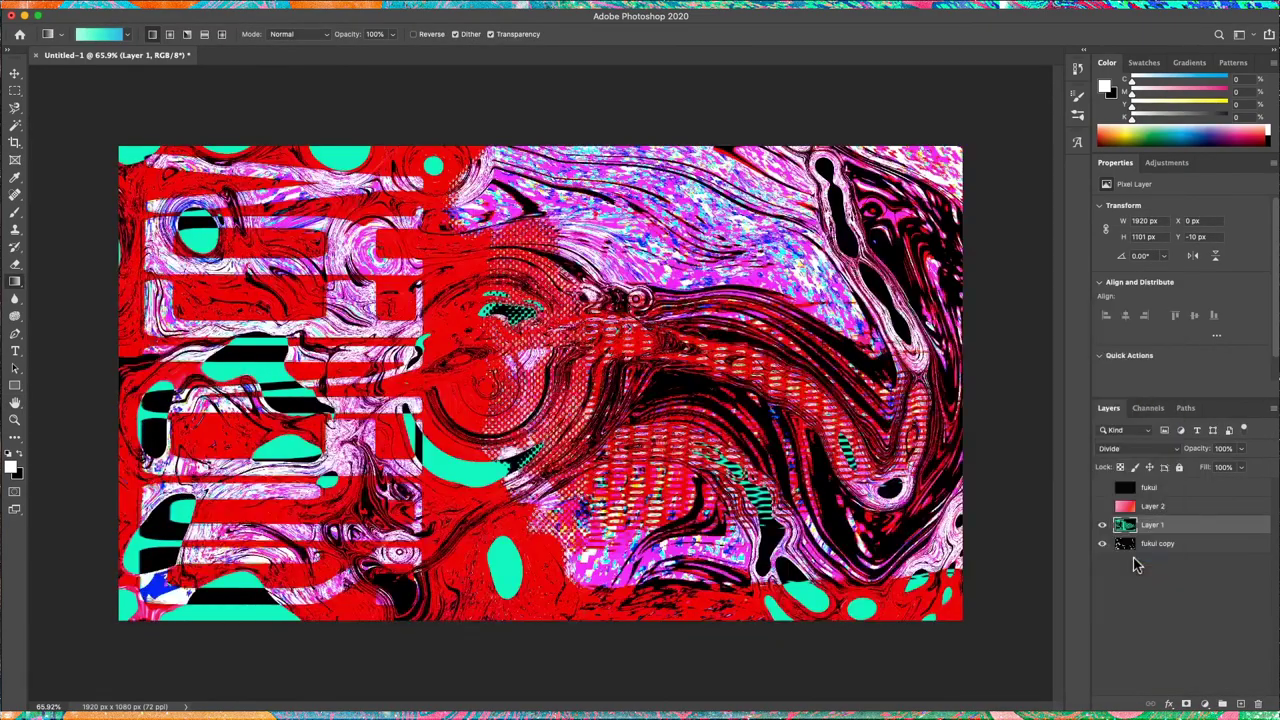
left_click(1152, 506)
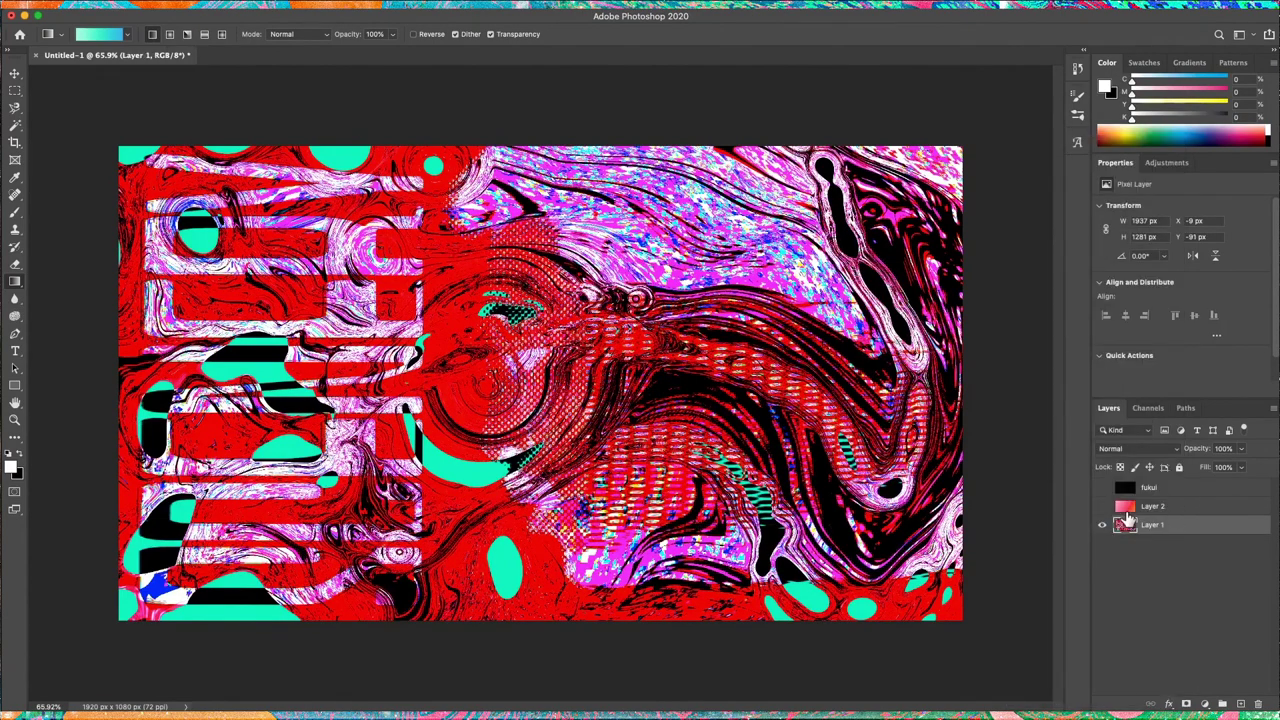
left_click(1140, 448)
left_click(1180, 532)
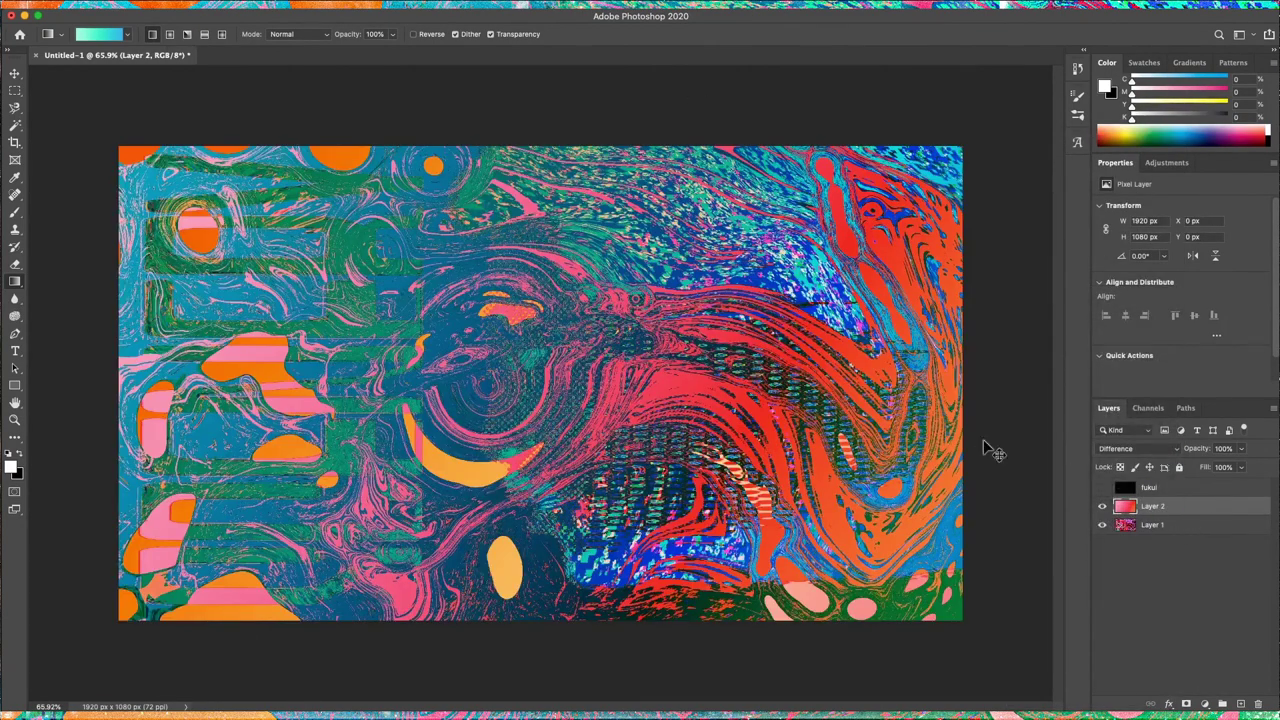
left_click(1140, 448)
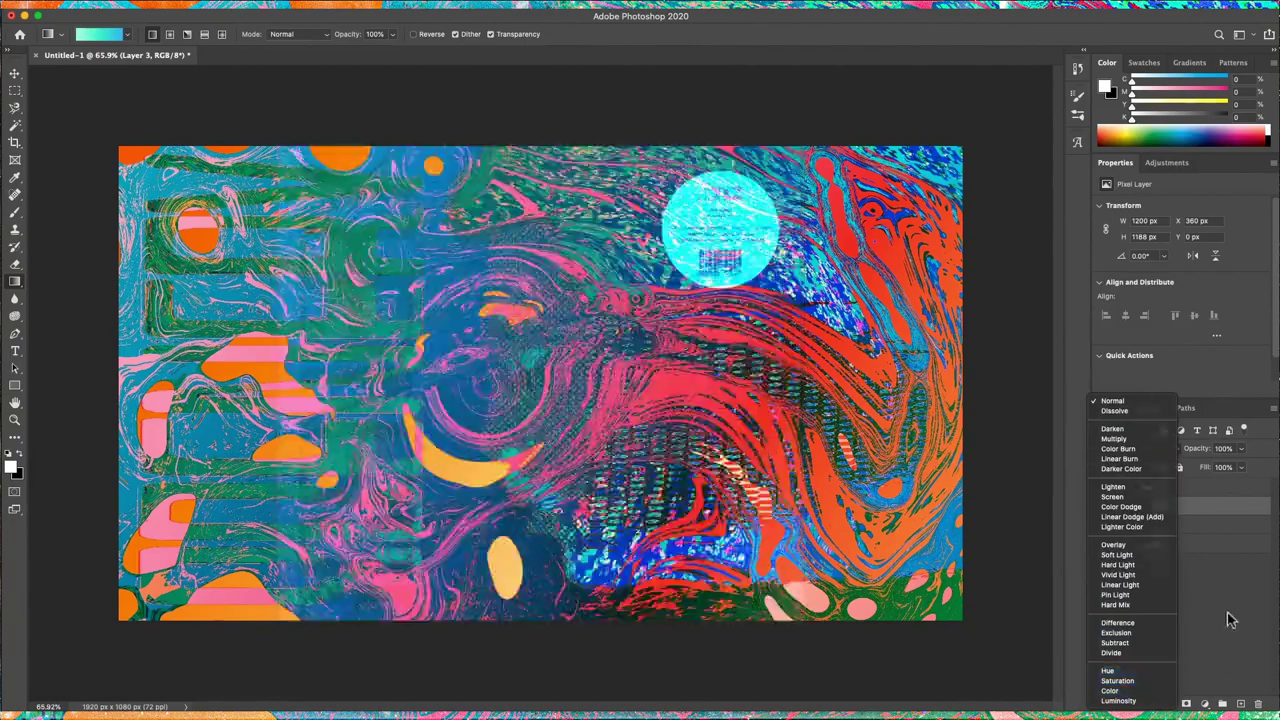
left_click(1230, 620)
left_click(1140, 448)
left_click(1160, 506)
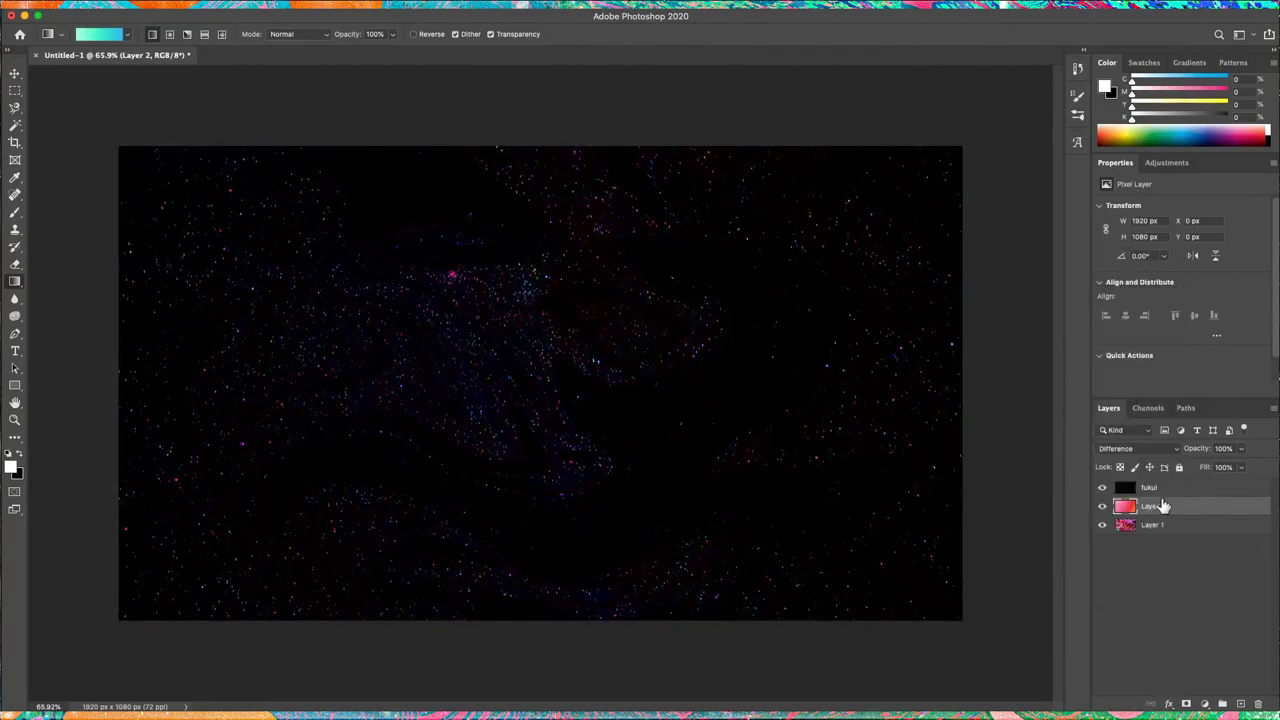
left_click(1140, 448)
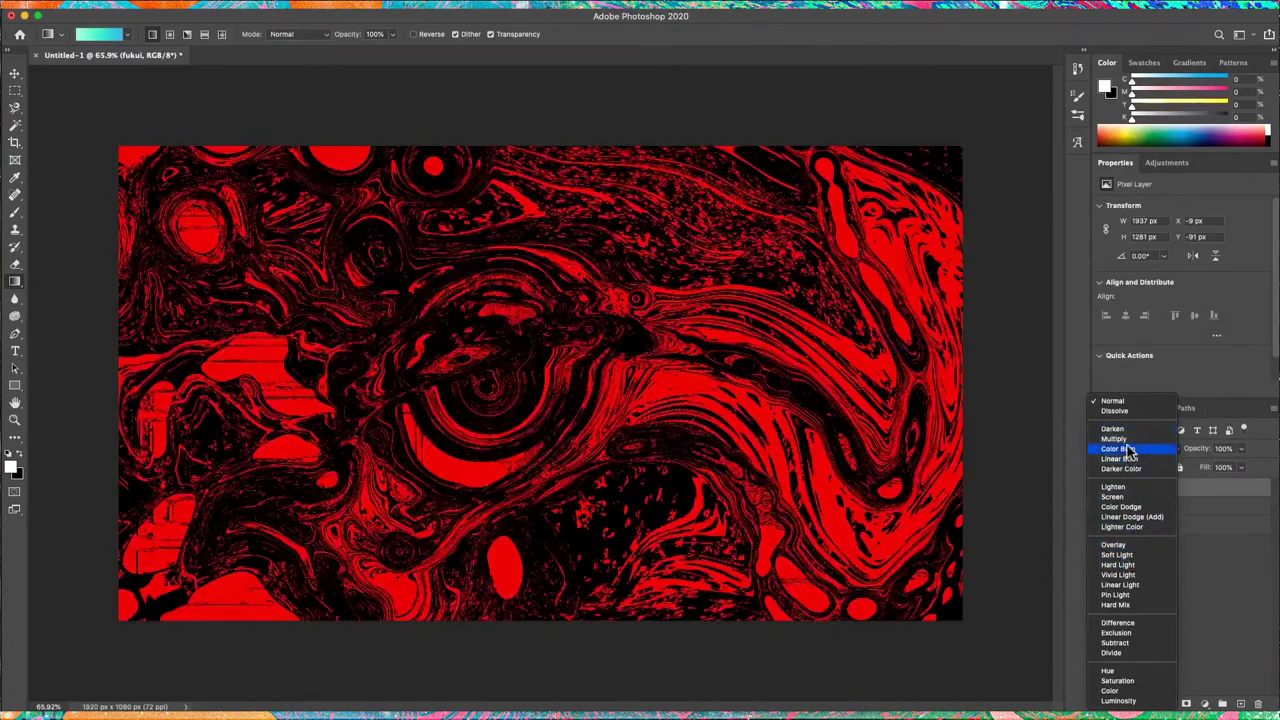
left_click(1130, 448)
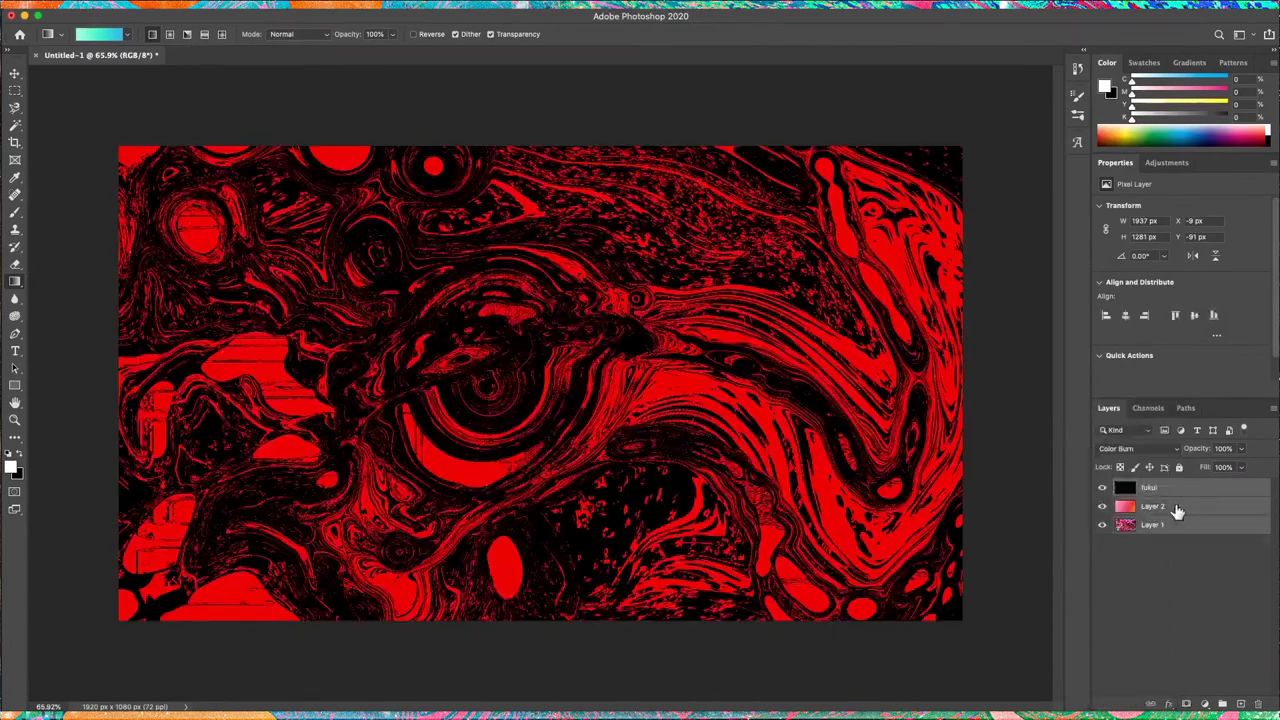
Duplicate the marbled group and set its fukui layer to Linear Dodge (Add).
key("Return")
left_click(1150, 503)
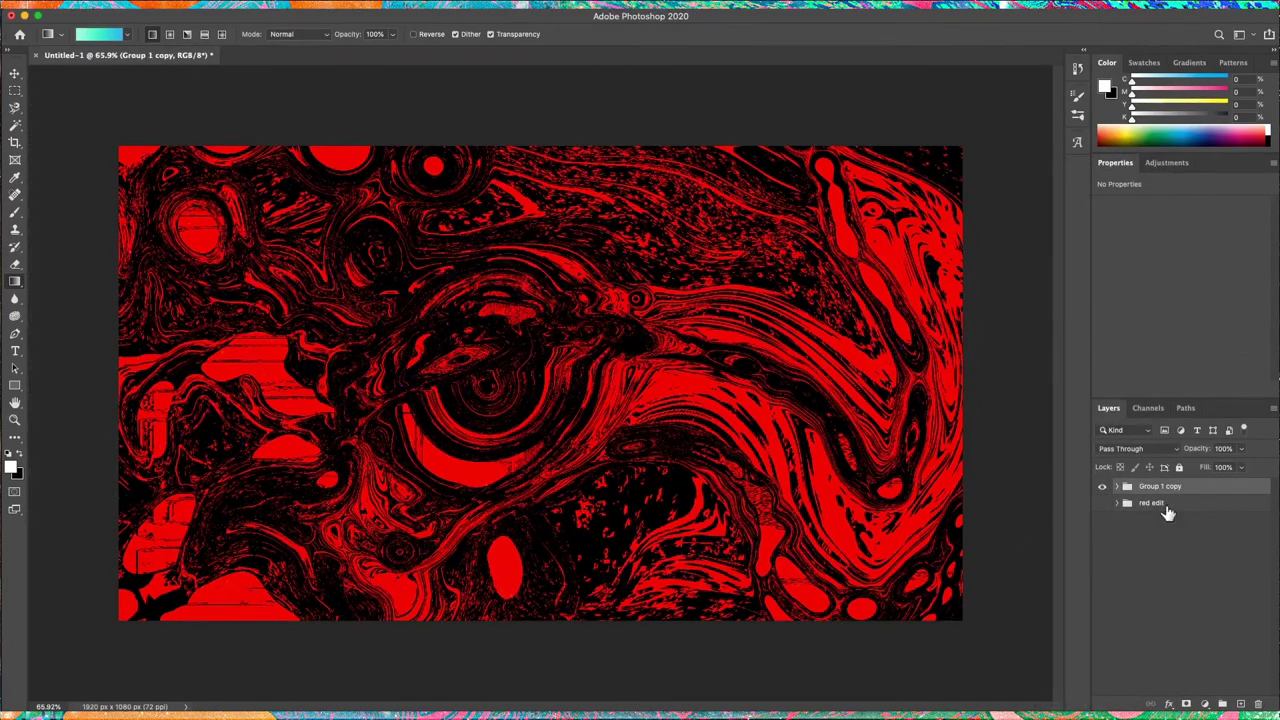
left_click(1140, 448)
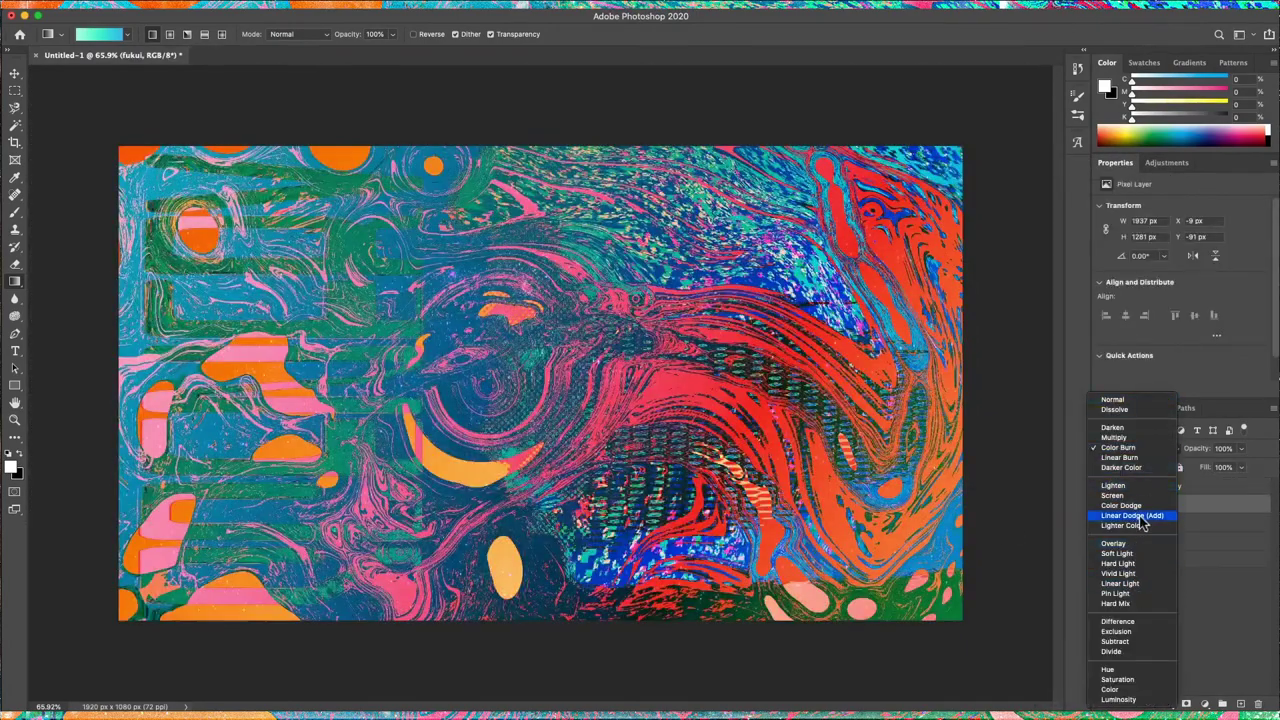
left_click(1143, 516)
double_click(1200, 505)
key("Escape")
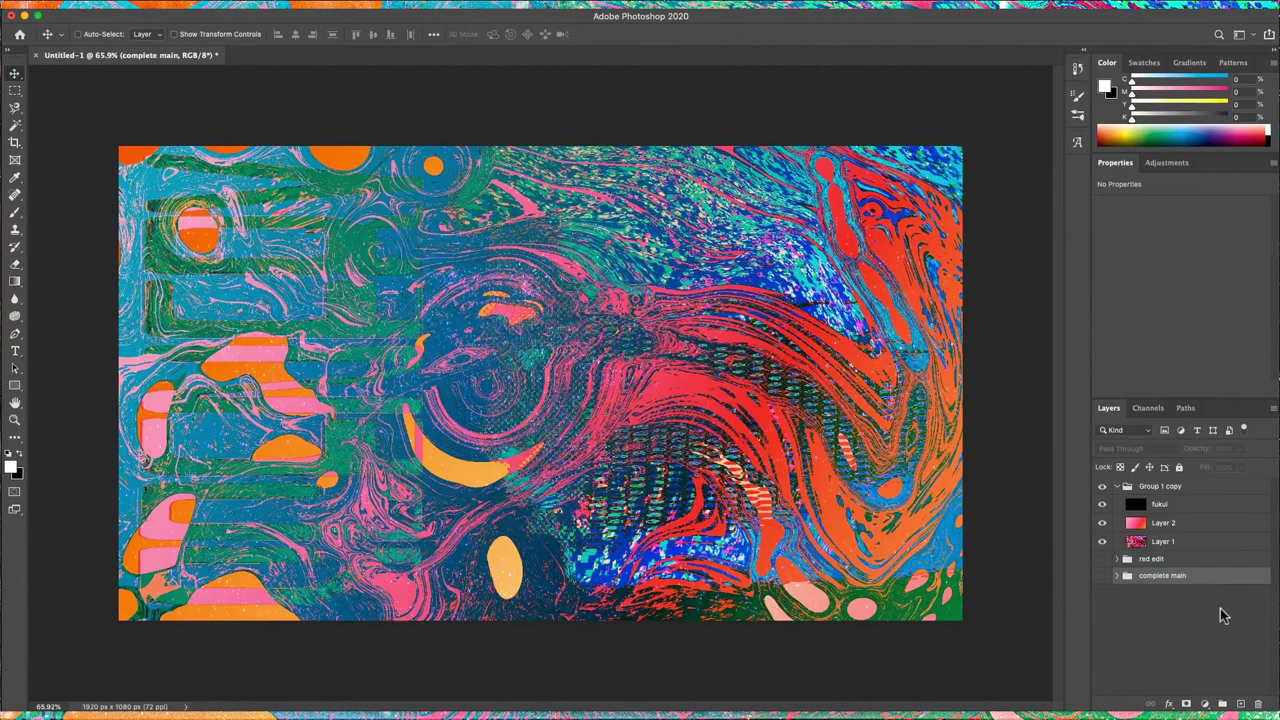
Merge the Group 1 copy group into a single main layer.
left_click(1160, 487)
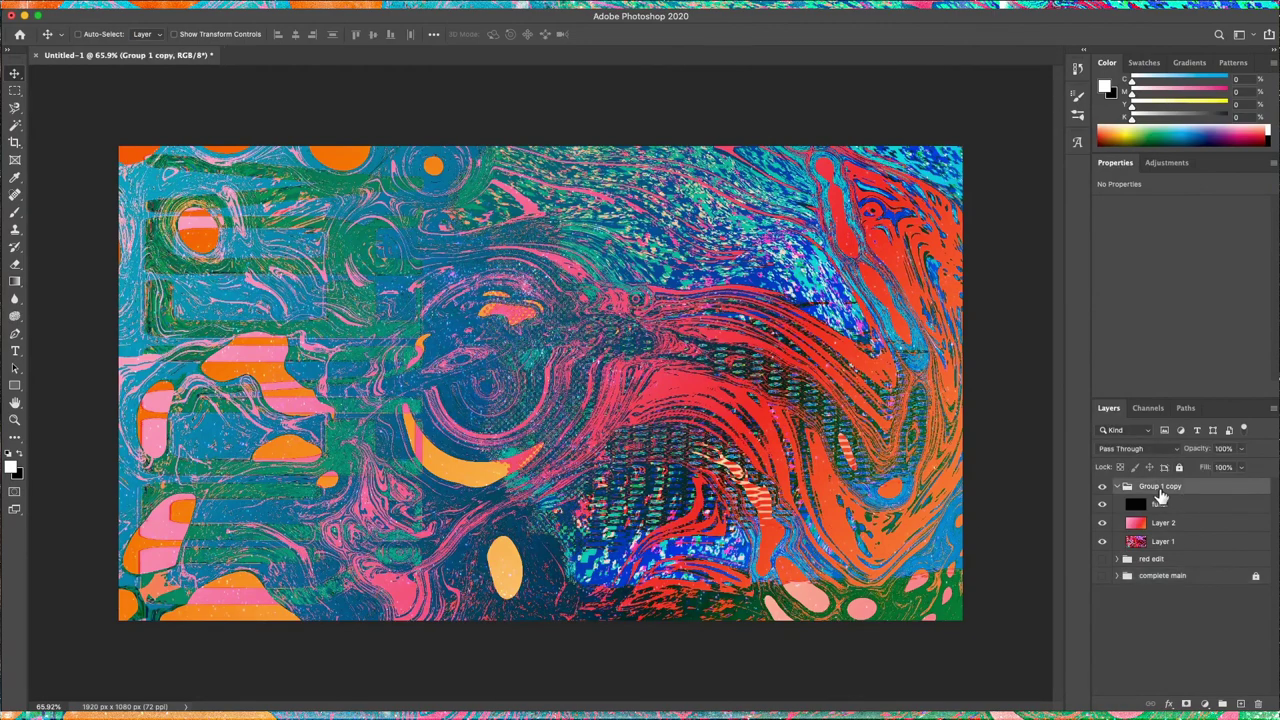
key("ctrl+e")
key("ctrl+t")
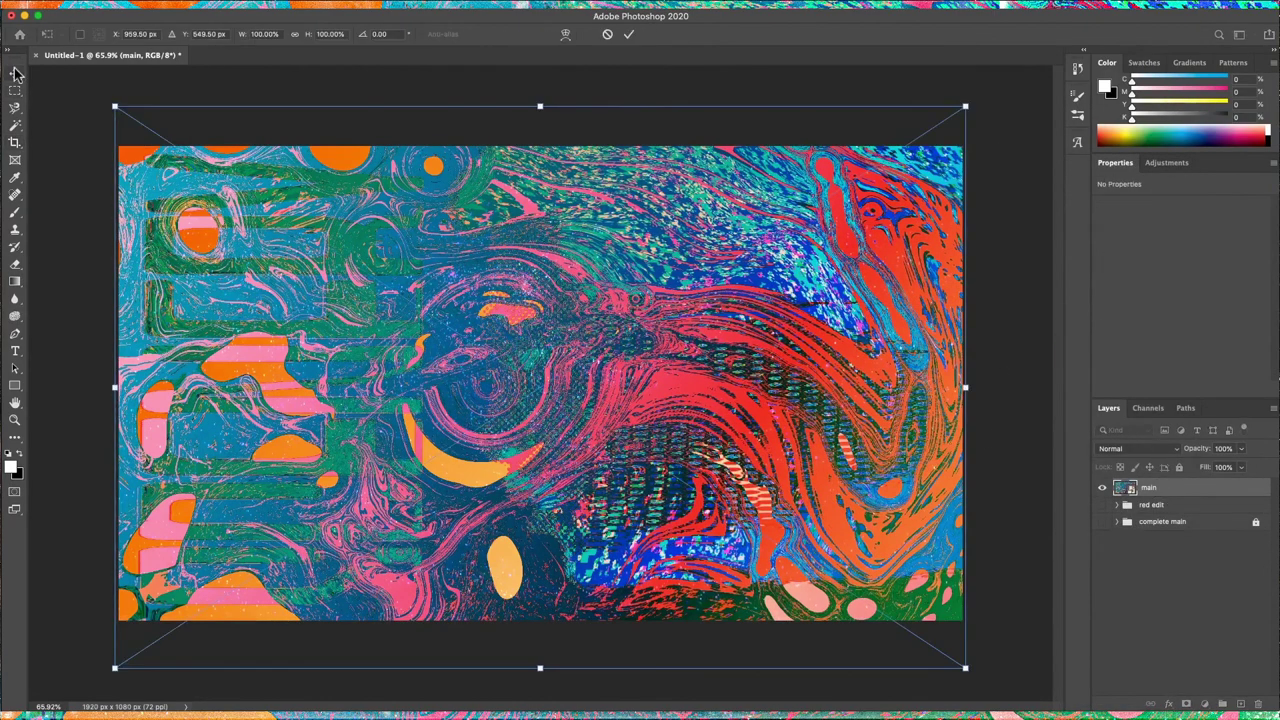
key("Return")
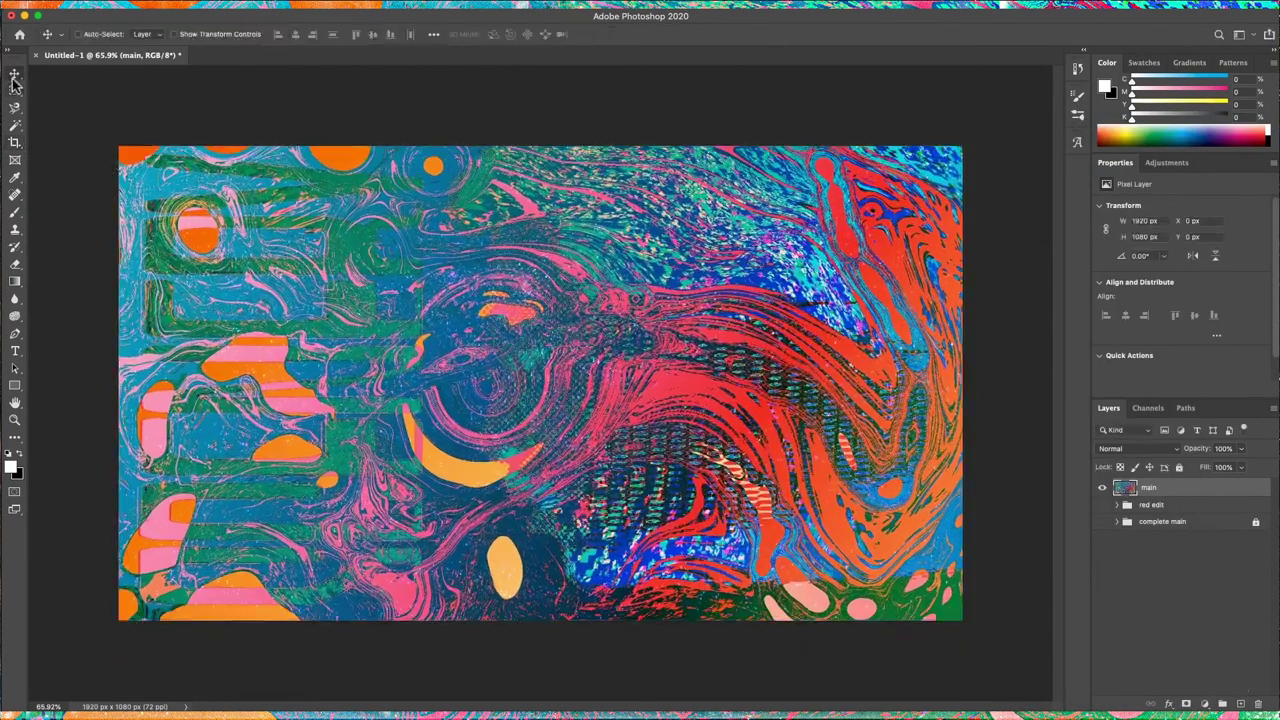
Fill a new layer red beneath main and shrink the artwork to reveal a red border.
right_click(15, 282)
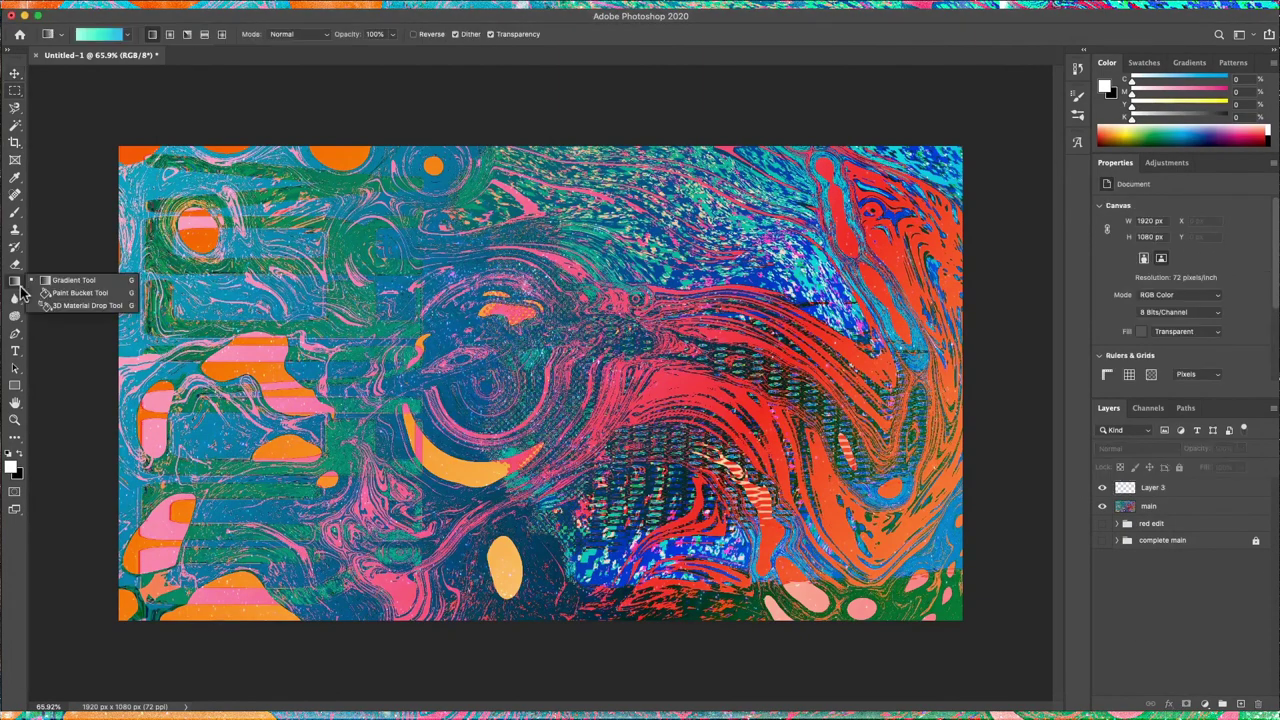
left_click(60, 290)
left_click(534, 371)
left_click_drag(1150, 506, 1175, 490)
key("v")
key("ctrl+t")
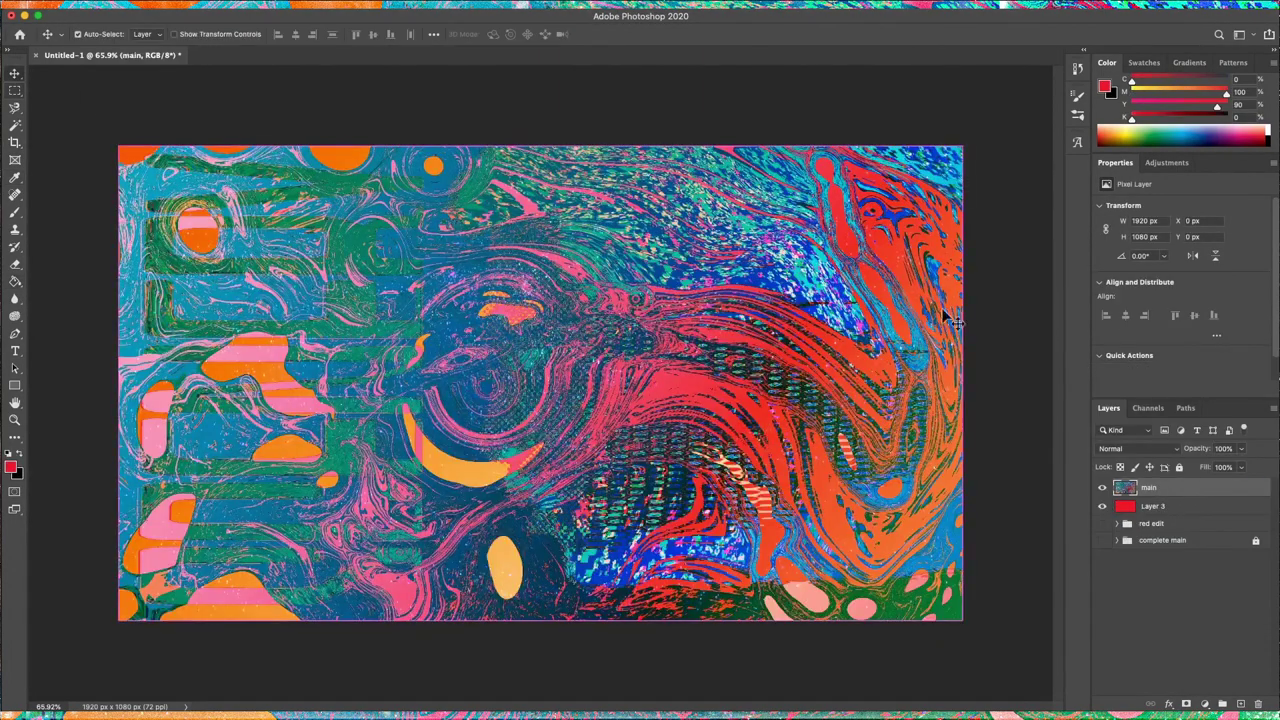
left_click_drag(962, 146, 941, 158)
key("Return")
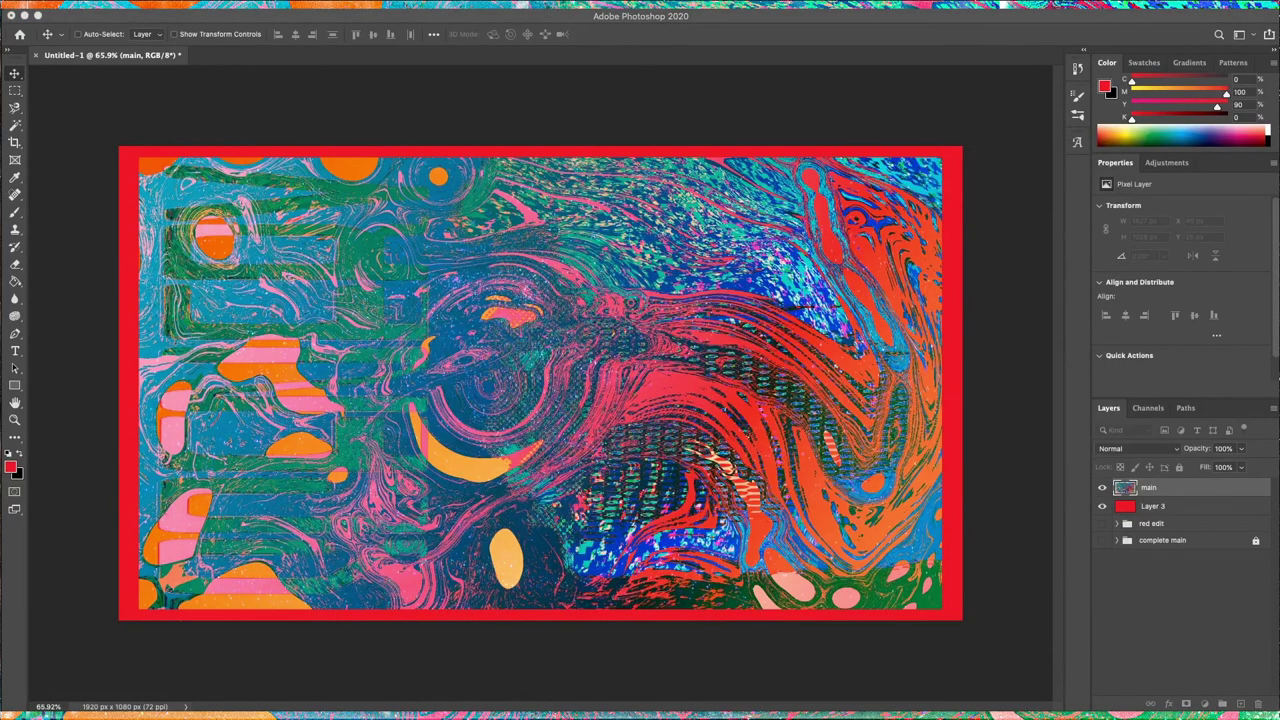
Place the crumpled paper texture and blend it in Multiply.
key("Return")
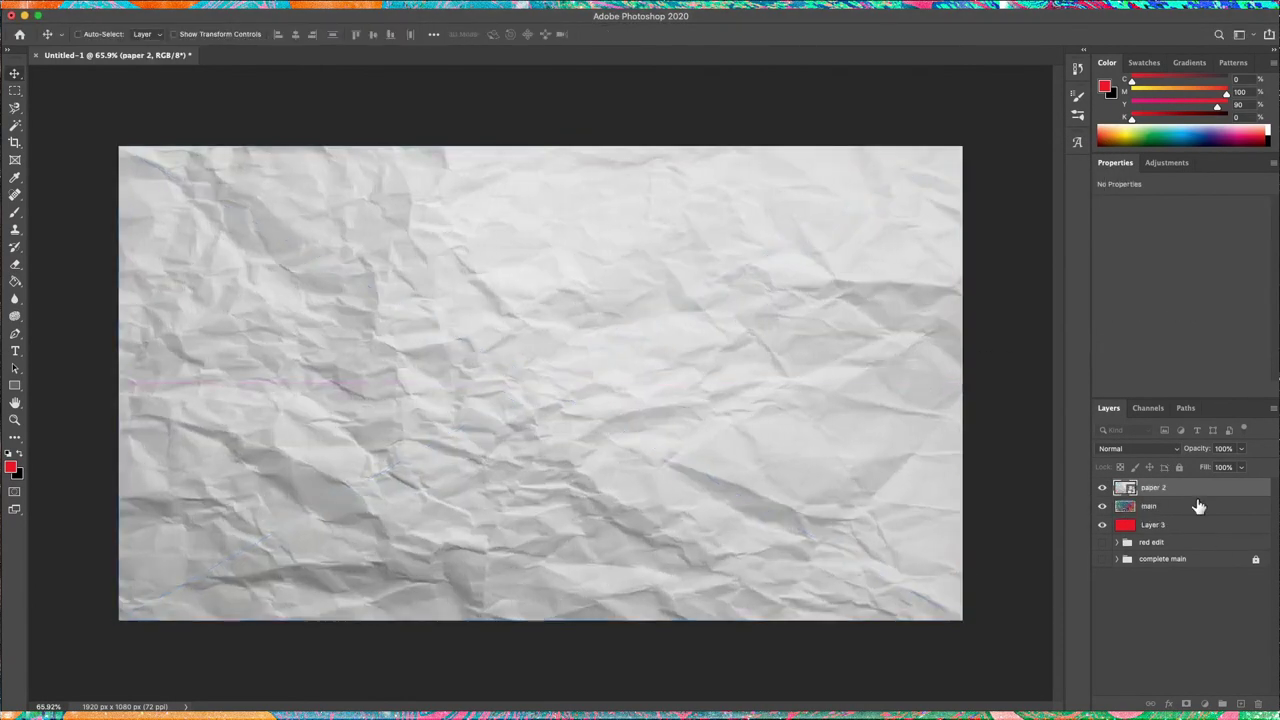
left_click(1135, 448)
left_click(1148, 494)
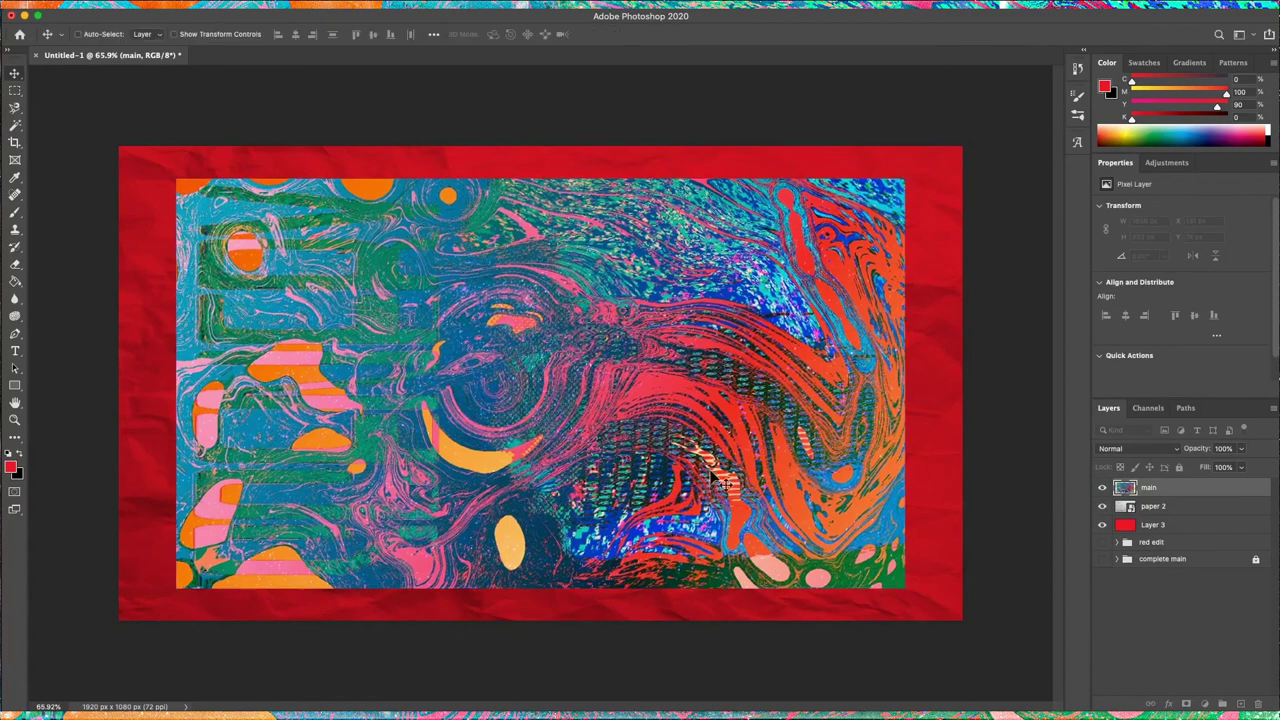
Add a drop shadow to the main artwork layer and fine-tune its settings.
left_click(826, 609)
left_click(1230, 384)
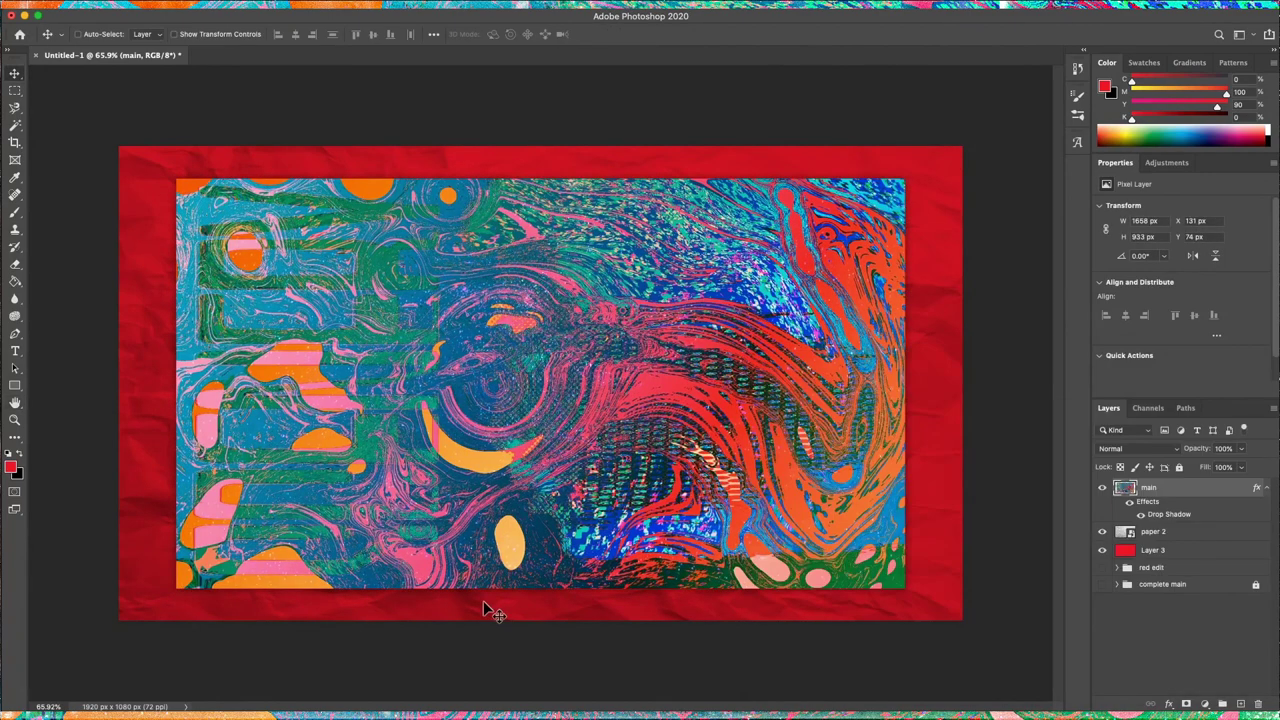
double_click(1169, 514)
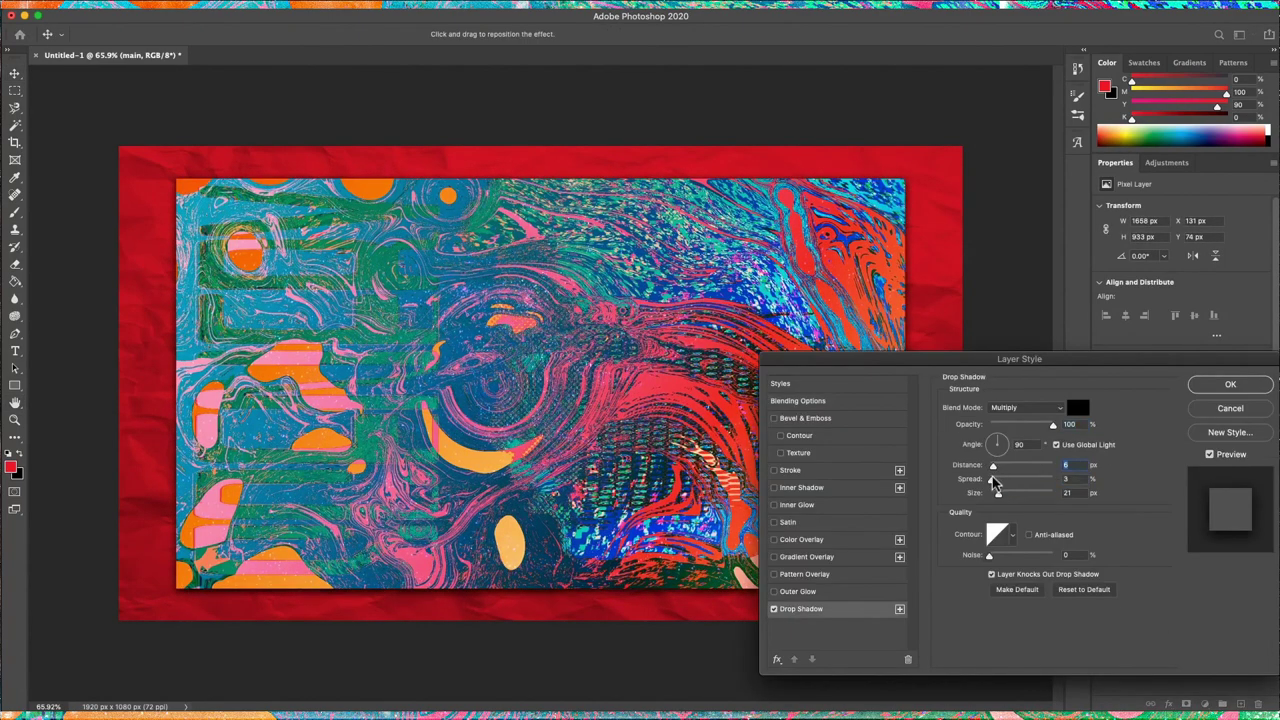
left_click(1210, 386)
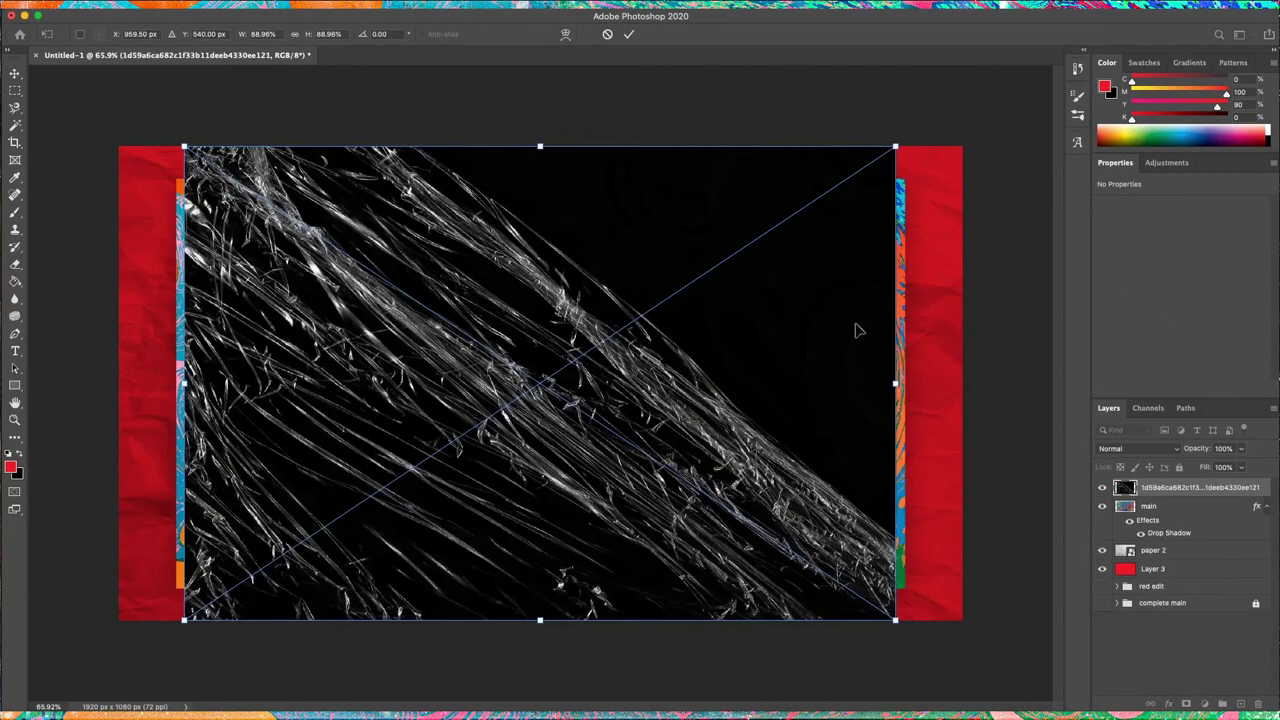
Delete the dark strand layer and enlarge the placed plastic texture to cover the canvas.
scroll(783, 343, "down", 5)
key("Escape")
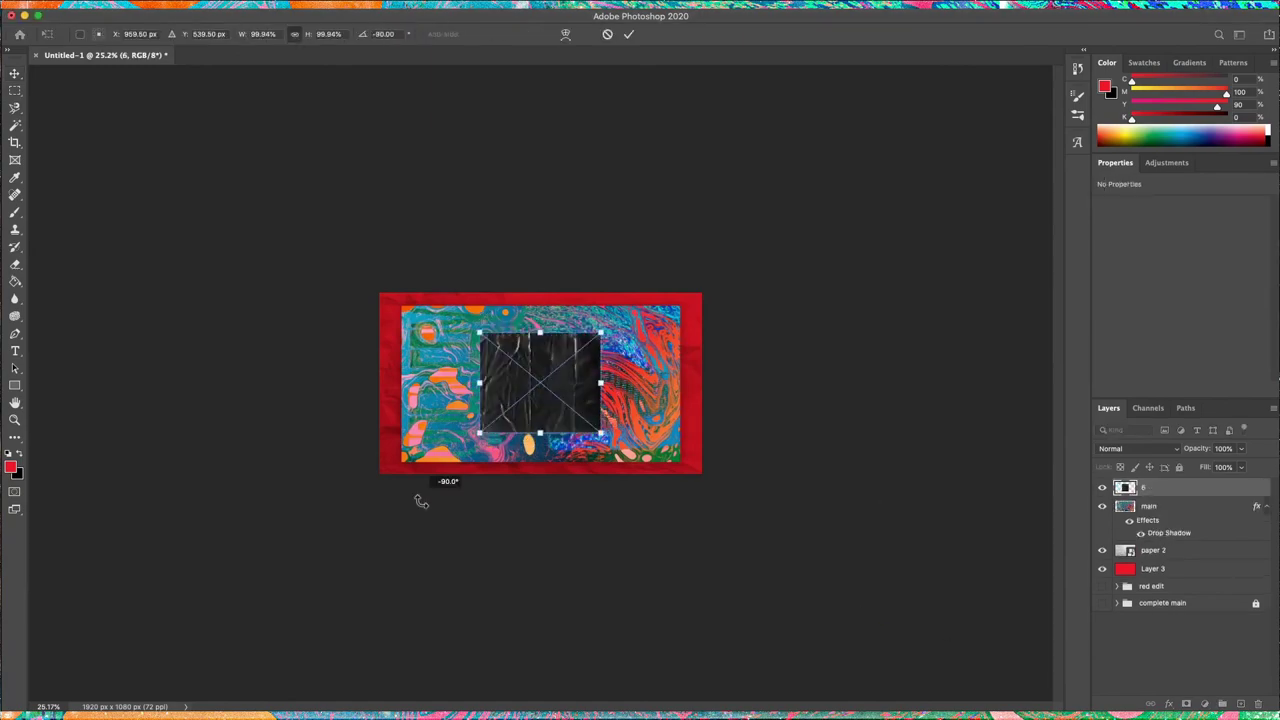
left_click_drag(597, 331, 689, 297)
key("Return")
Blend the plastic texture layer in Screen mode at a lower opacity.
scroll(565, 397, "up", 4)
left_click(1137, 448)
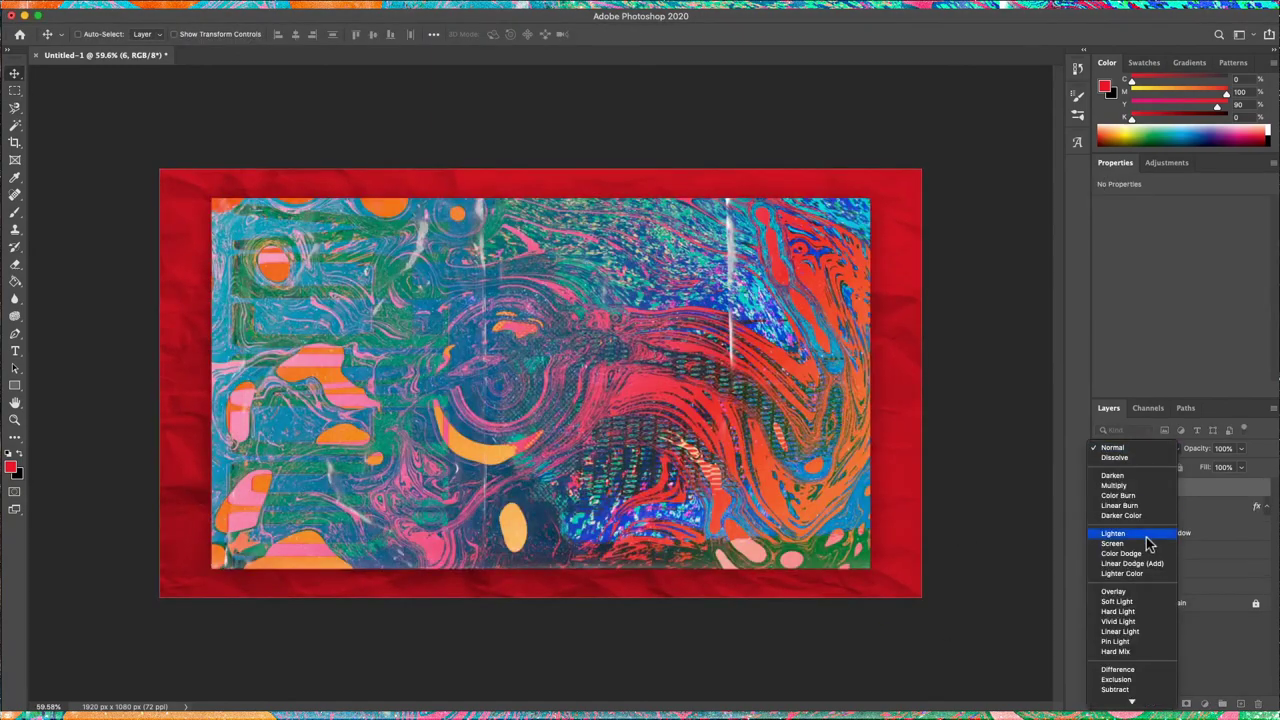
left_click(1112, 543)
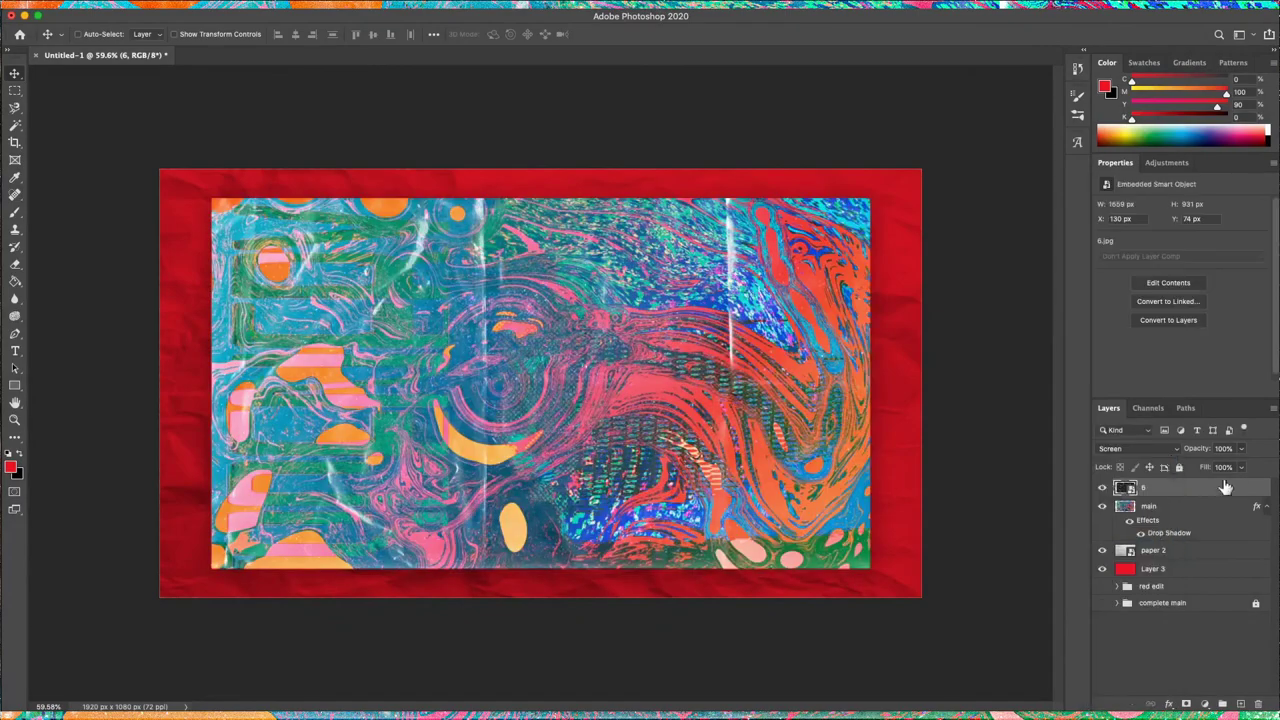
left_click_drag(1241, 448, 1215, 472)
scroll(228, 534, "up", 5)
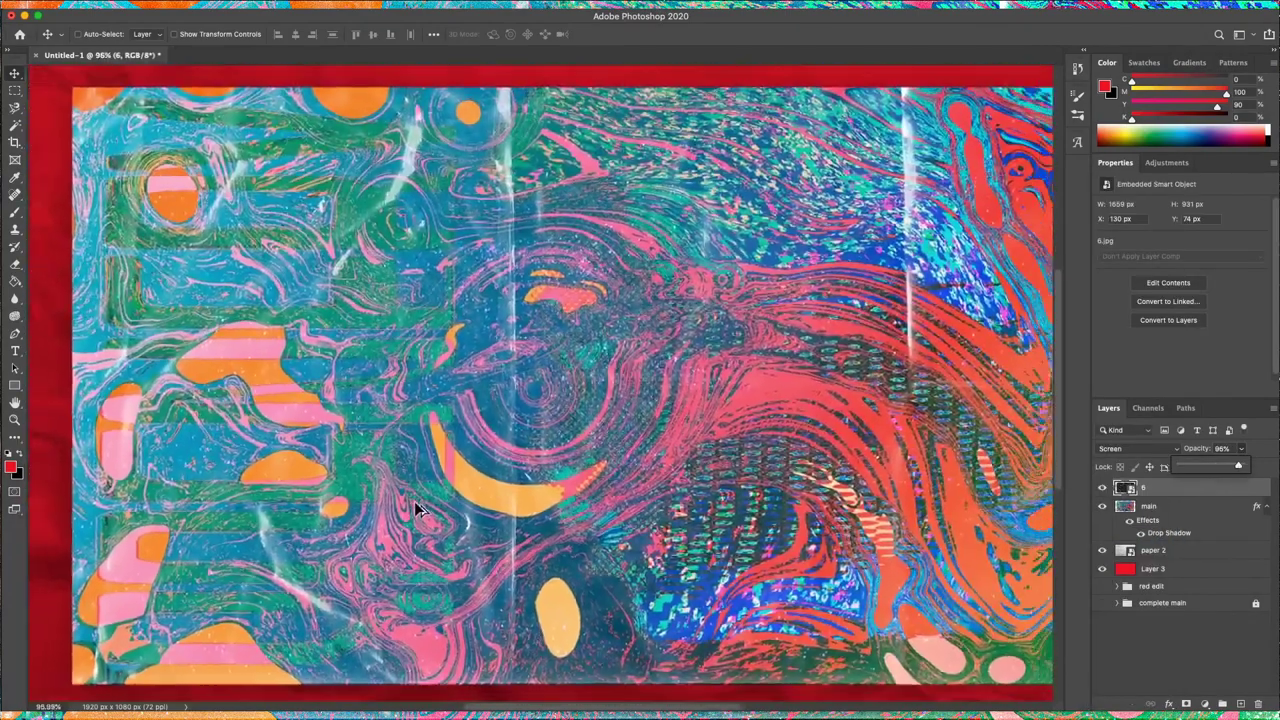
scroll(408, 509, "down", 3)
left_click(1153, 568)
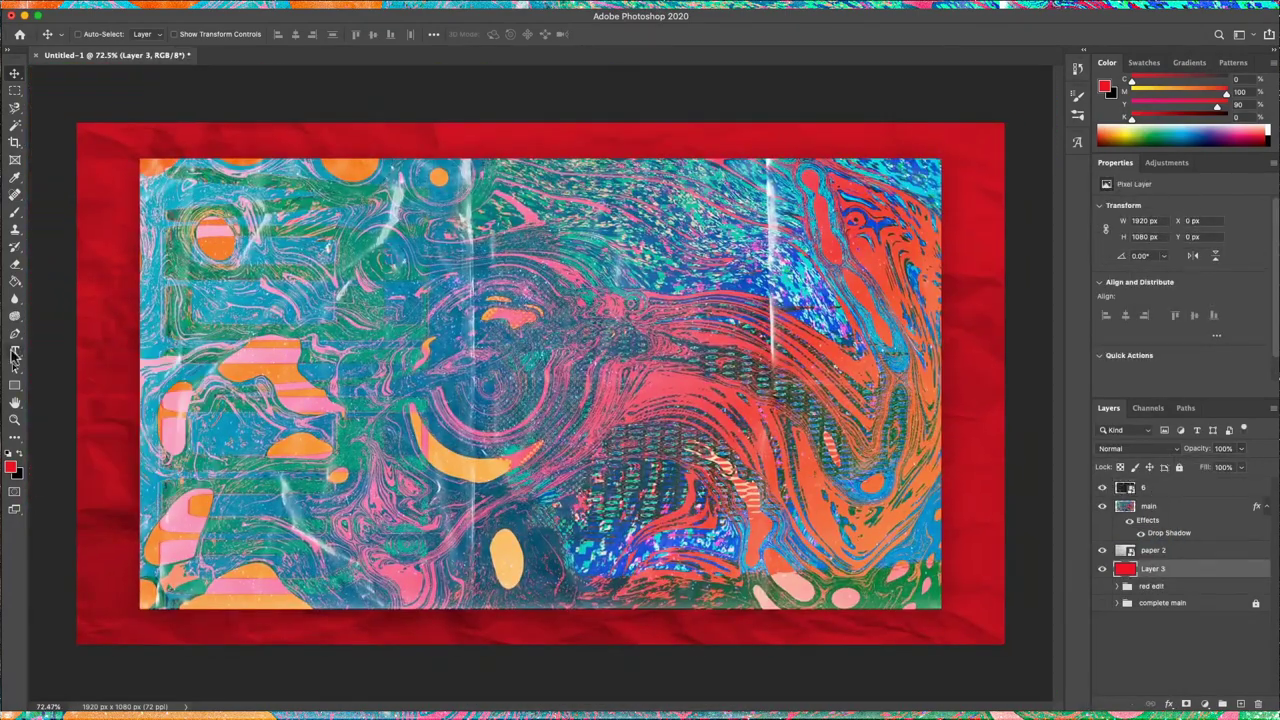
Type the caption 'scenery' in the bottom-right border in Bodoni 72 Oldstyle, 60 pt.
left_click(14, 352)
left_click(800, 628)
type("scenery")
left_click(205, 36)
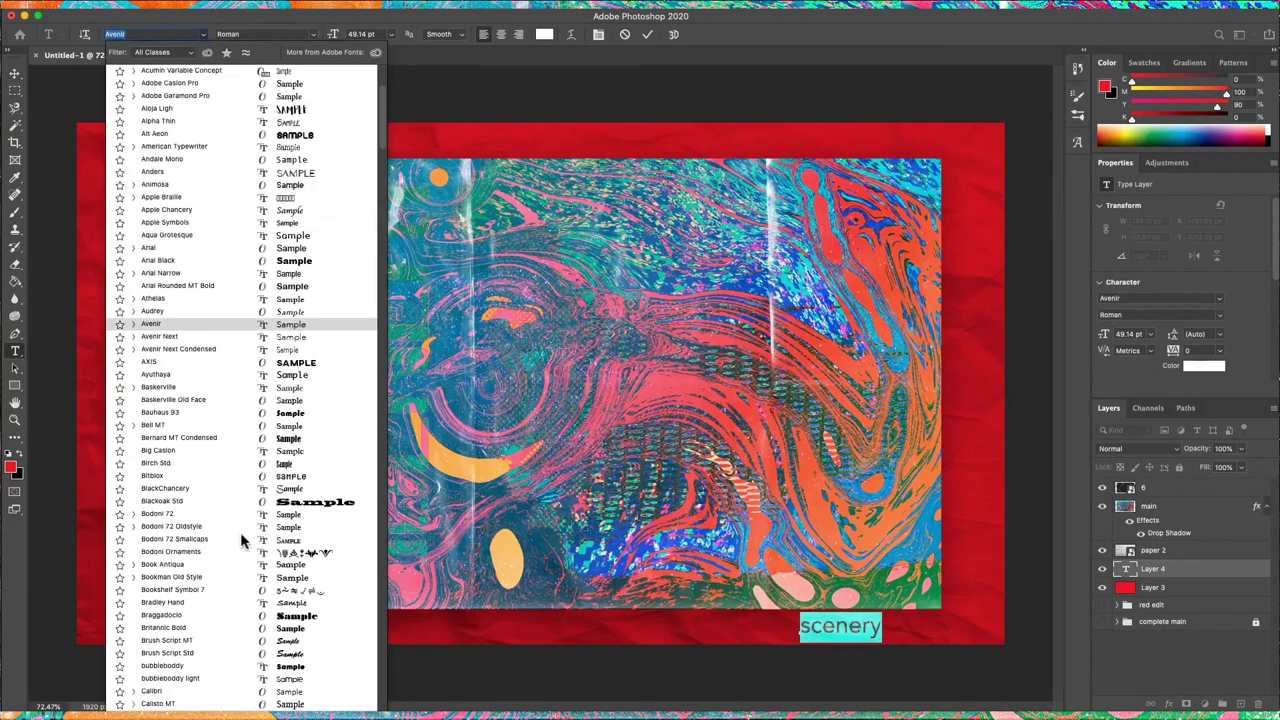
left_click(217, 251)
left_click(391, 34)
left_click(372, 193)
left_click(15, 75)
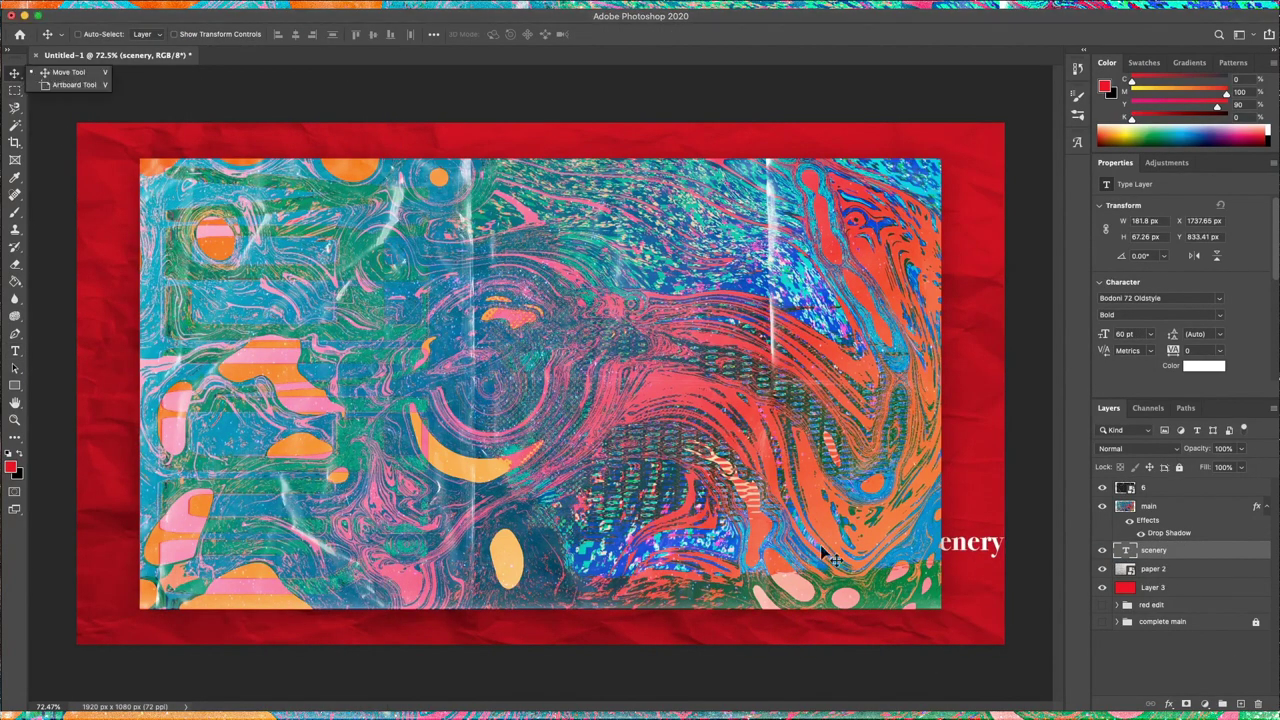
Move the caption layer to the top and nudge the text into the bottom-right corner.
key("t")
key("v")
left_click_drag(1171, 550, 1160, 484)
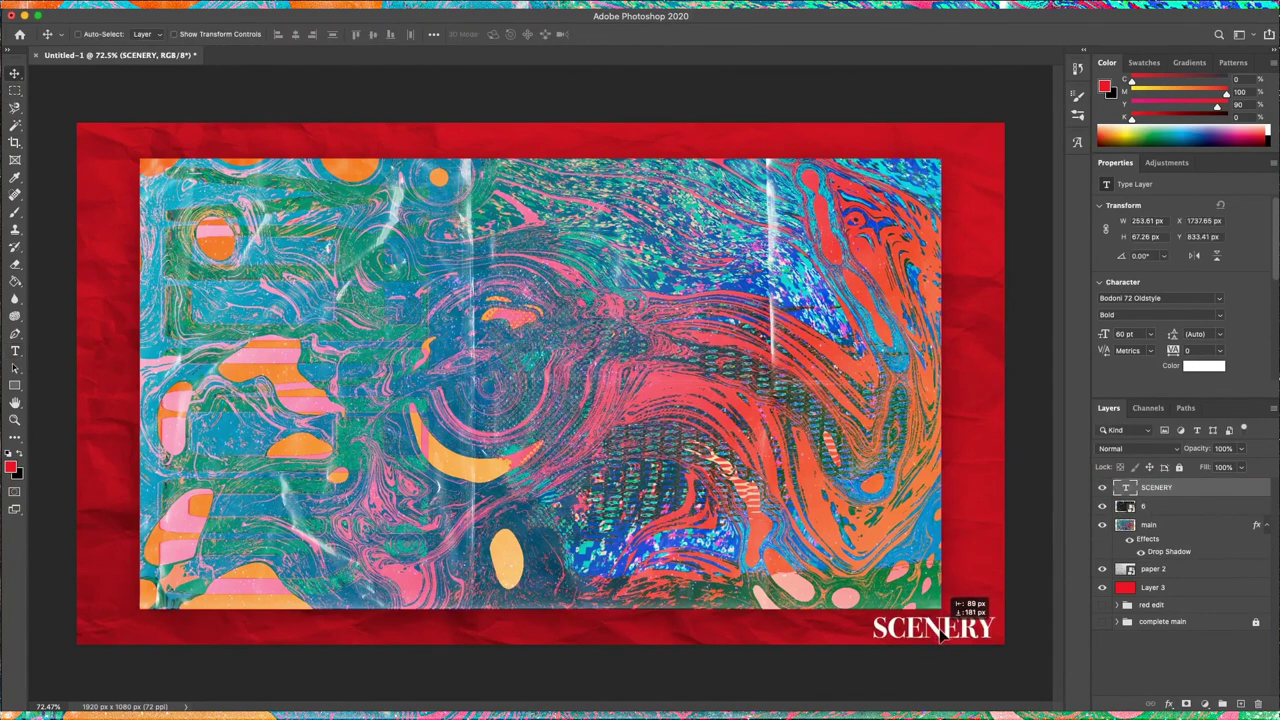
key("shift+Left")
key("shift+Left")
key("shift+Down")
key("shift+Left")
key("shift+Left")
key("shift+Left")
key("shift+Down")
key("shift+Down")
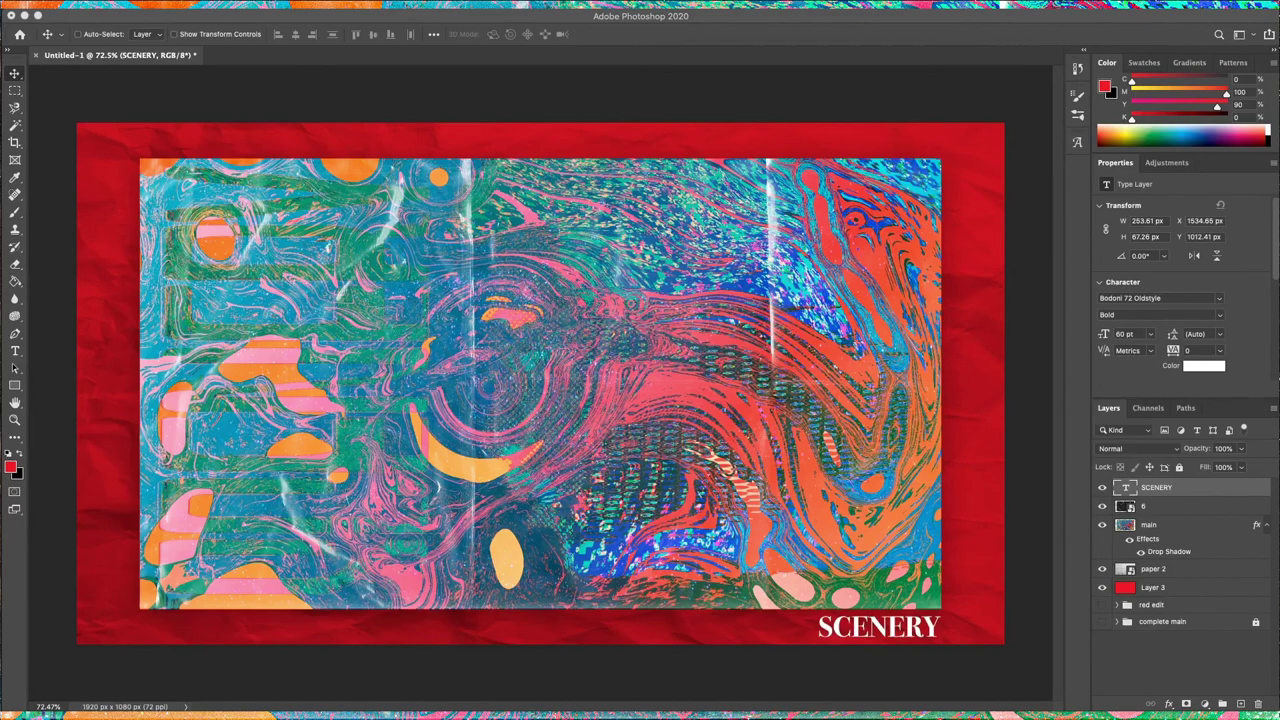
Darken the red backdrop with Hue/Saturation and blend paper 2 in Luminosity.
key("ctrl+u")
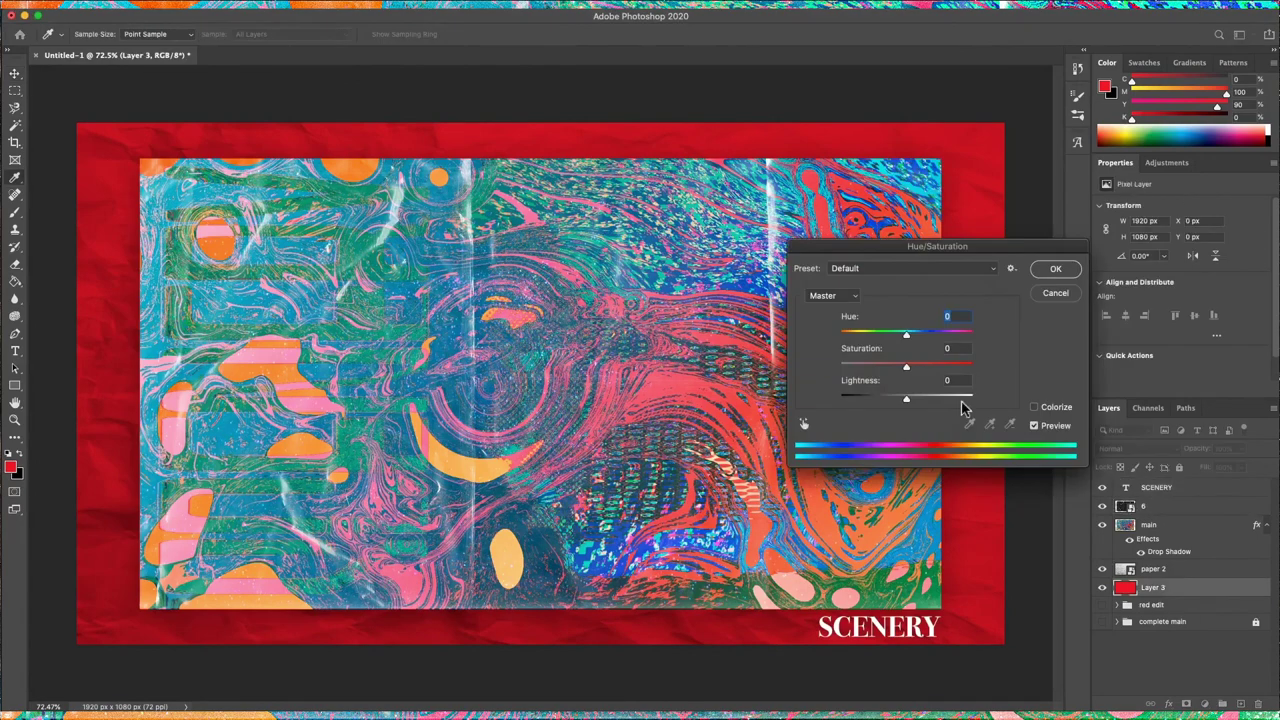
left_click_drag(920, 378, 860, 378)
key("Return")
left_click(1153, 568)
left_click(1140, 448)
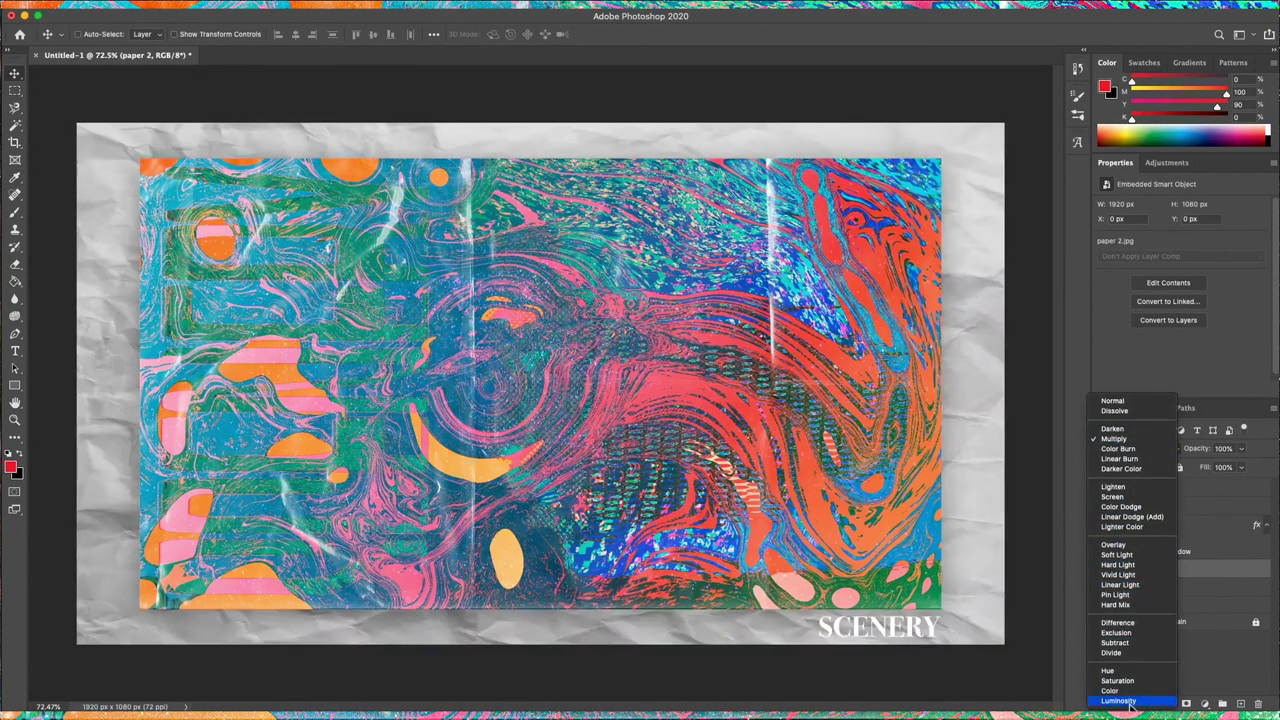
left_click(1108, 679)
Recheck Hue/Saturation on Layer 3 and rasterize the SCENERY type layer.
left_click(1153, 587)
key("ctrl+u")
key("Return")
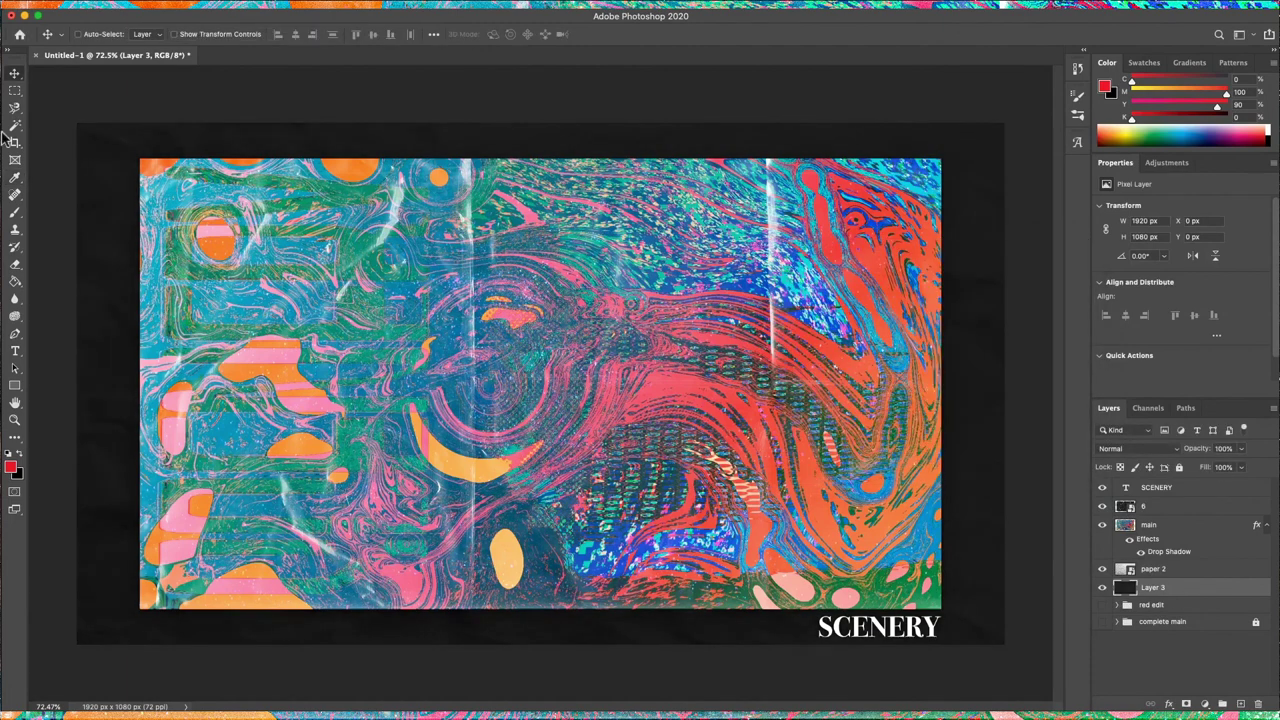
right_click(1156, 487)
left_click(985, 292)
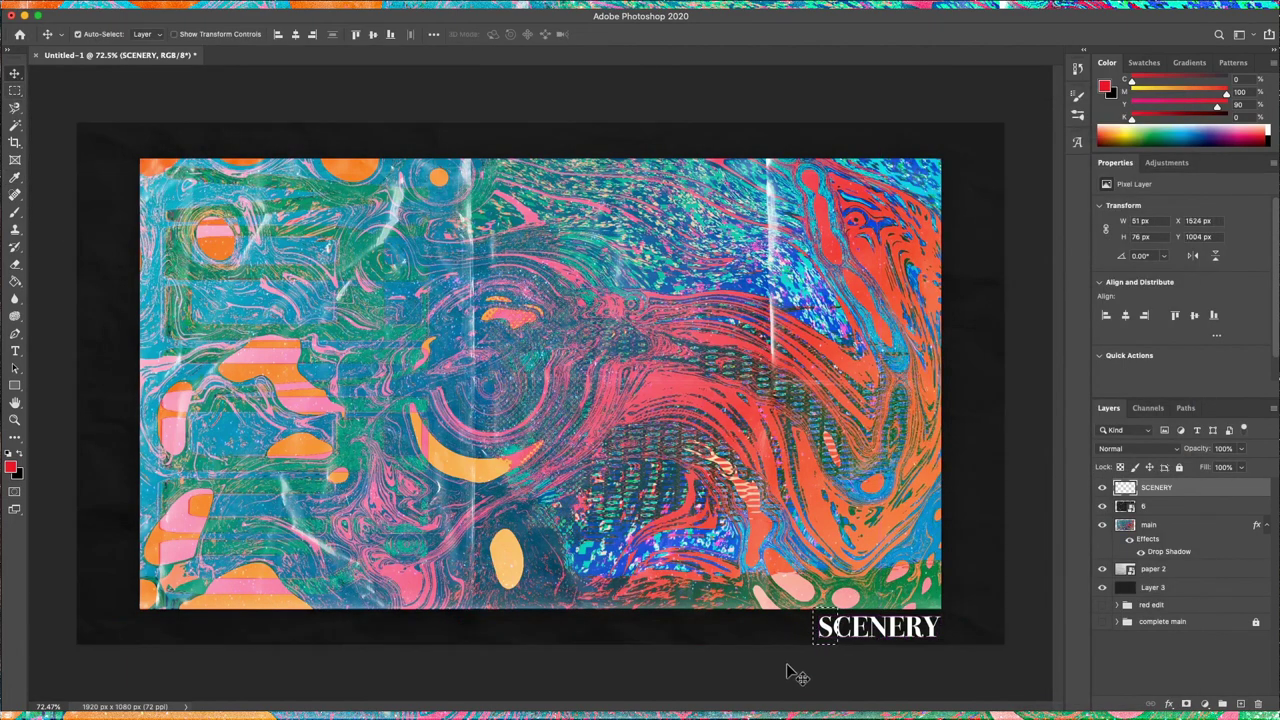
Select the SCENERY letters, nudge them up and left, and change the caption's blend mode.
key("ctrl+d")
key("m")
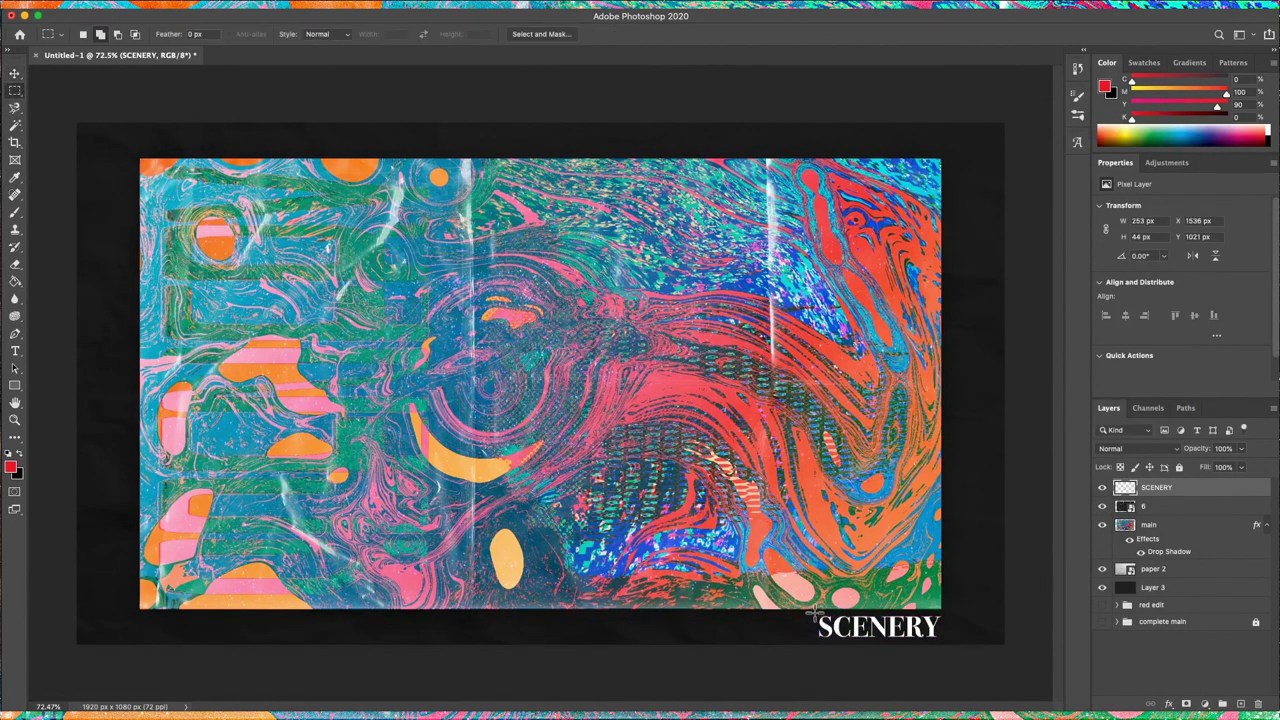
left_click_drag(931, 645, 936, 643)
key("v")
key("shift+Up")
key("shift+Left")
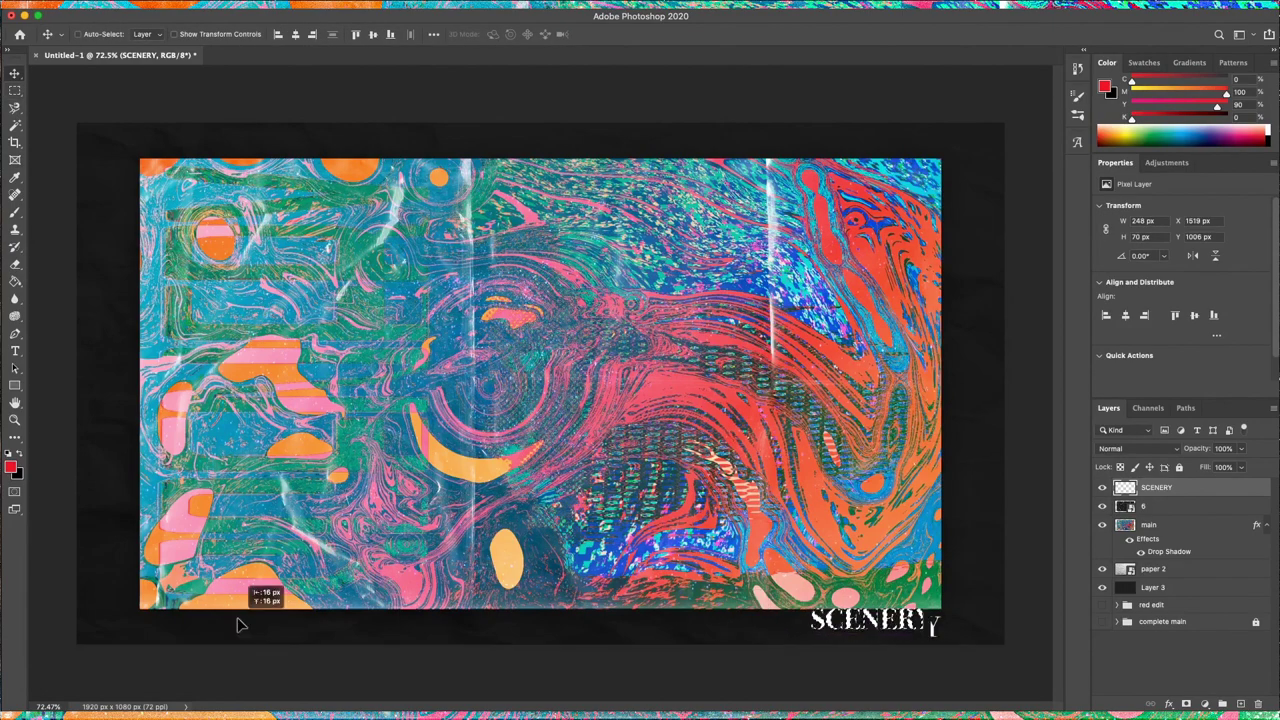
left_click(1138, 448)
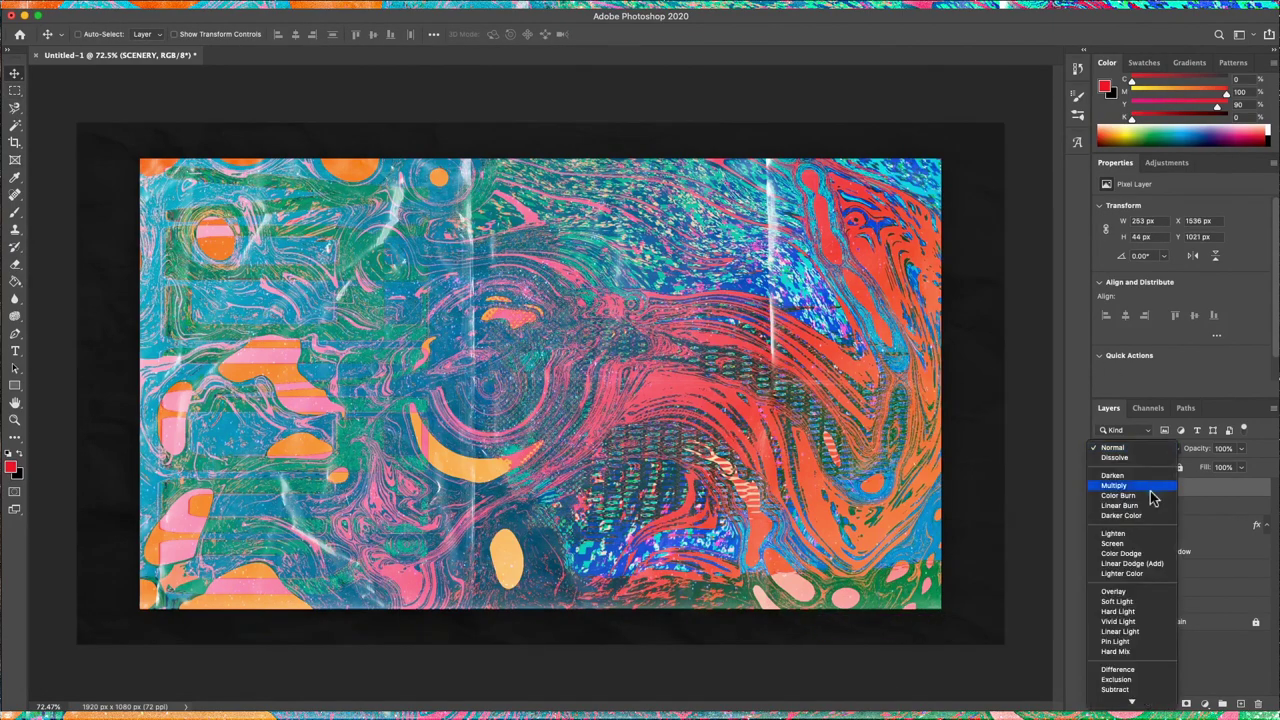
left_click(1141, 591)
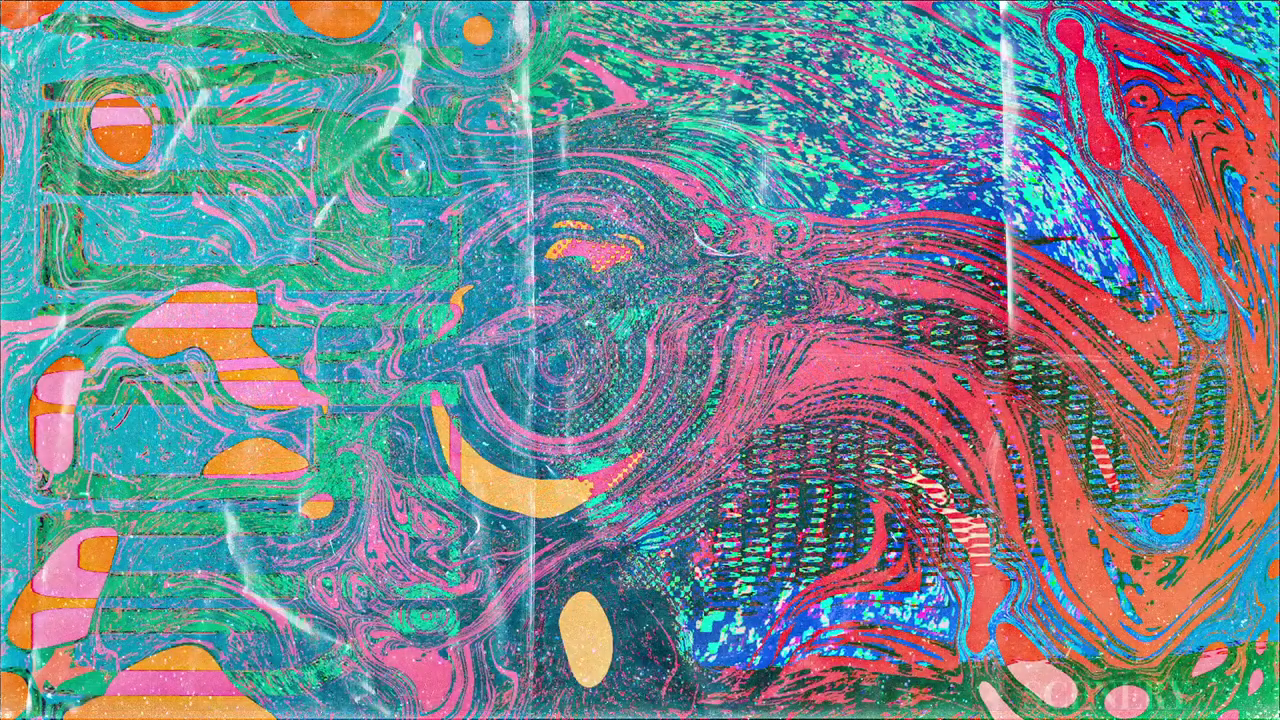